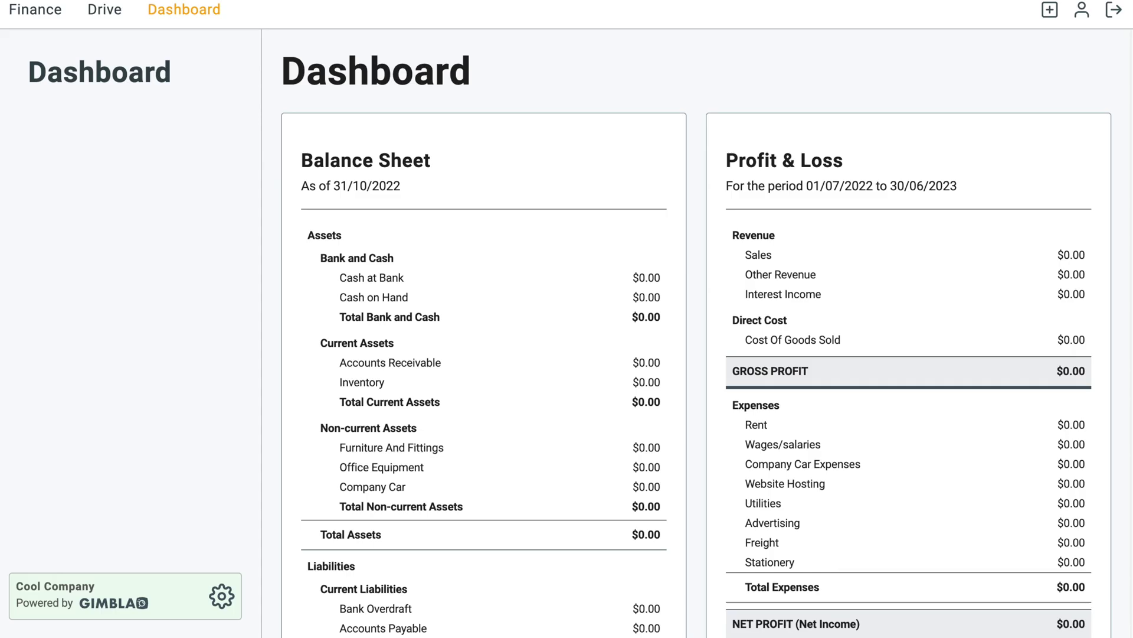
# Open the ANZ Business Essentials bank account in Finance and view its bank reconciliation report.
pyautogui.click(45, 25)
pyautogui.click(92, 200)
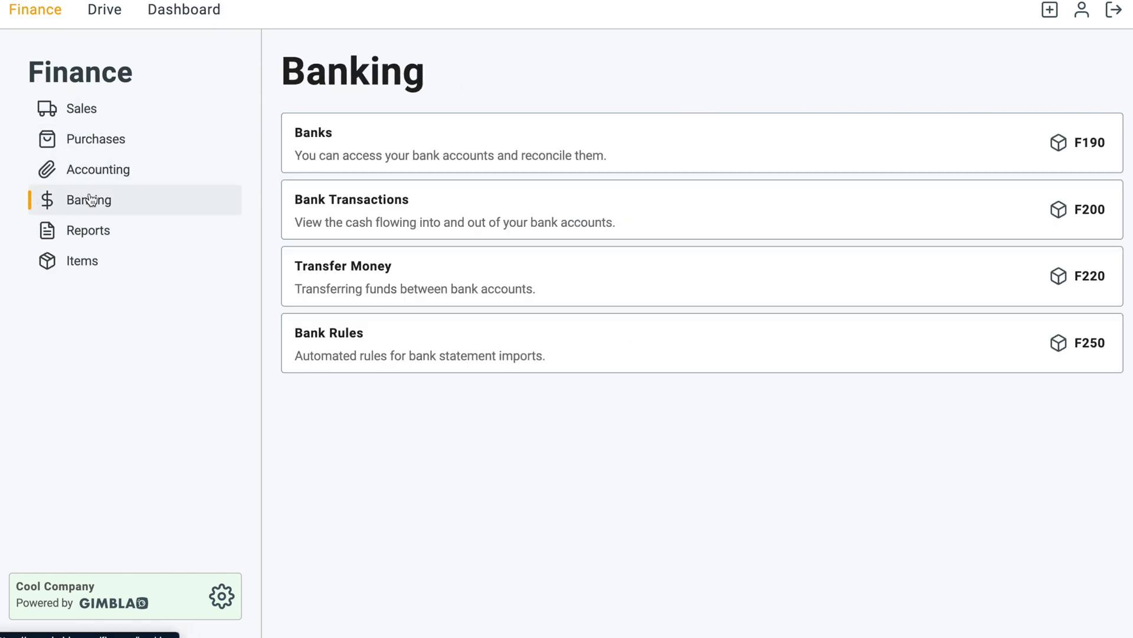
pyautogui.click(488, 147)
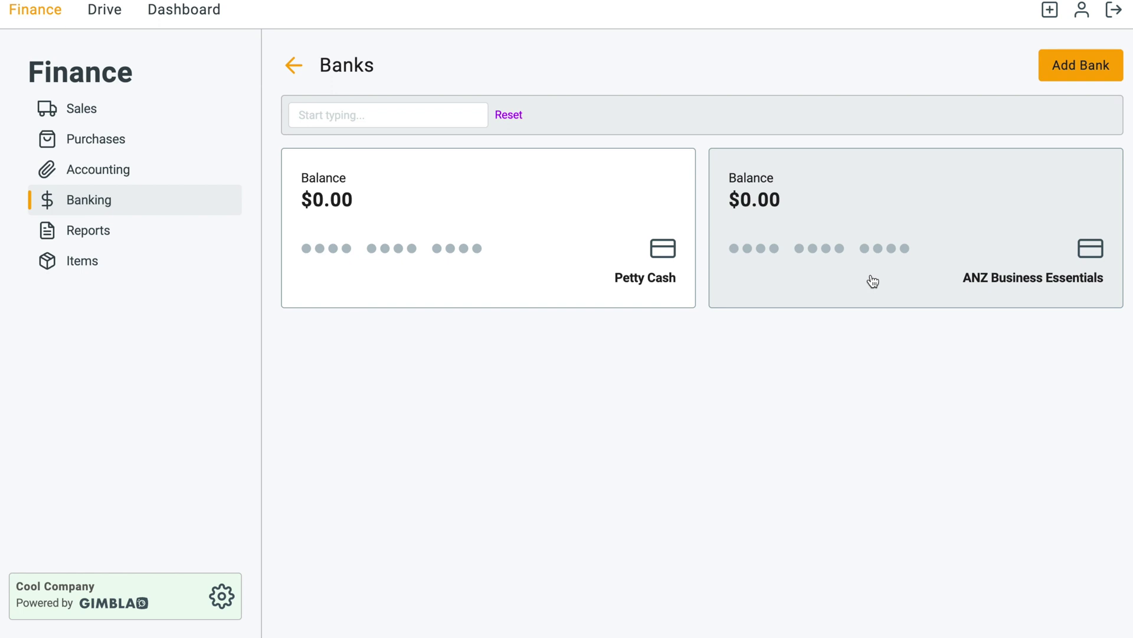
pyautogui.click(872, 281)
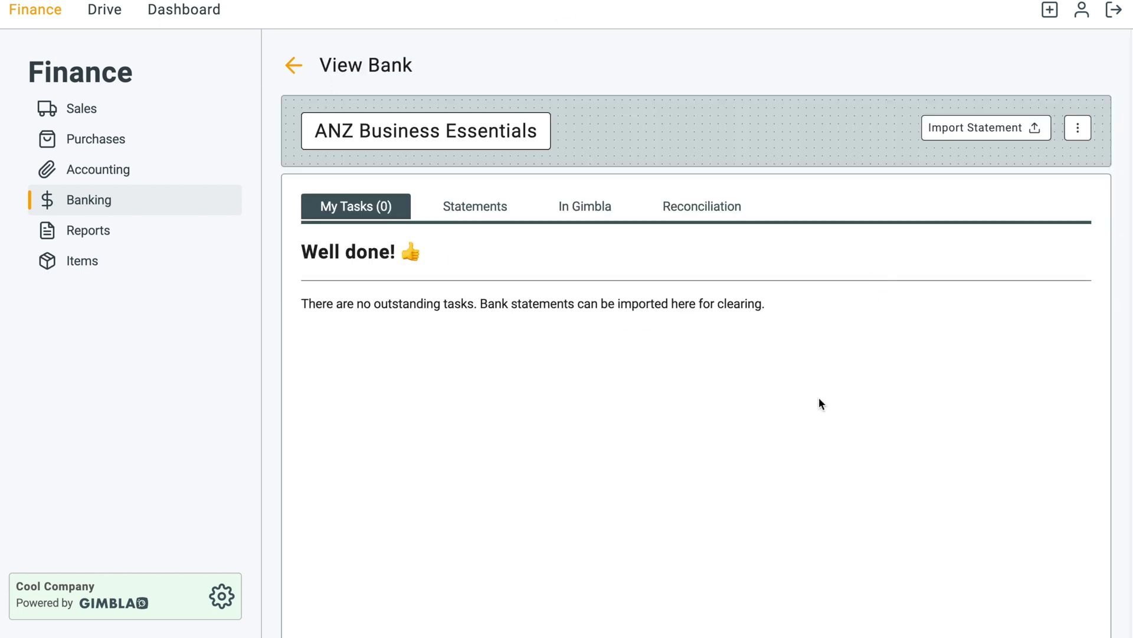
pyautogui.click(732, 214)
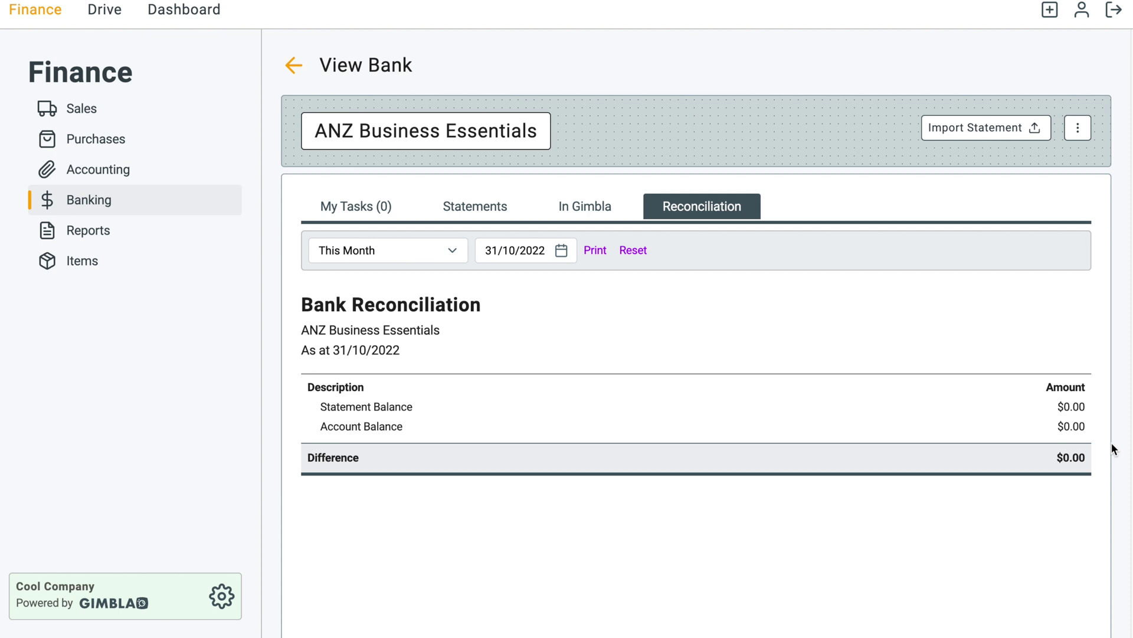
# Start a new bank receipt paid to ANZ Business Essentials and set its payment date to 13/08/2022.
pyautogui.click(66, 204)
pyautogui.click(484, 197)
pyautogui.click(944, 79)
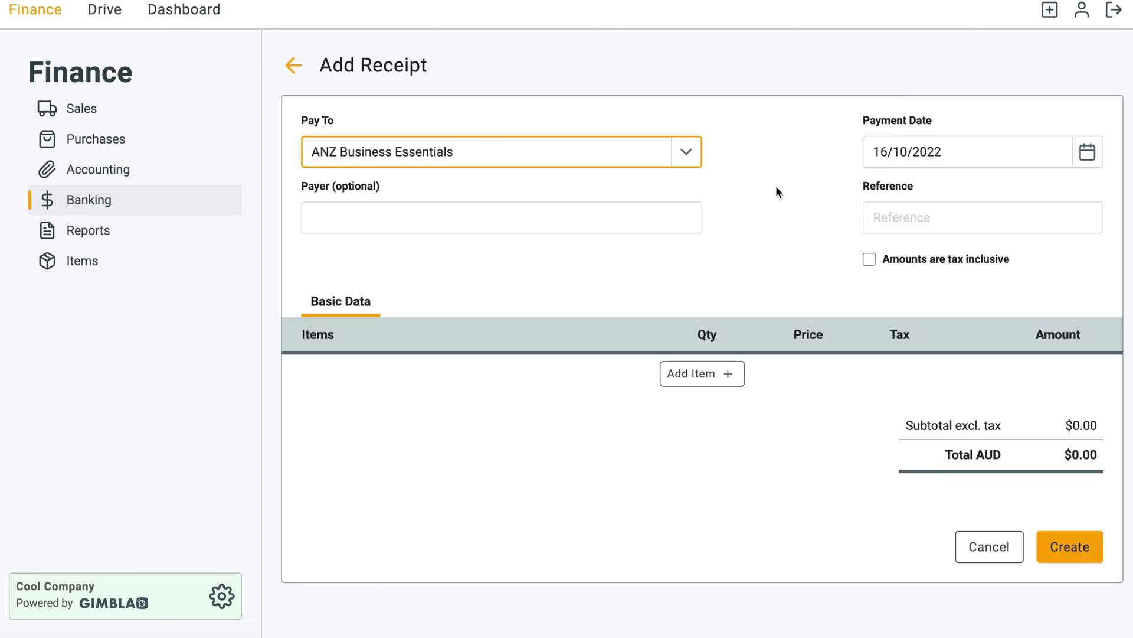
pyautogui.click(968, 152)
pyautogui.click(886, 198)
pyautogui.click(885, 197)
pyautogui.click(1080, 284)
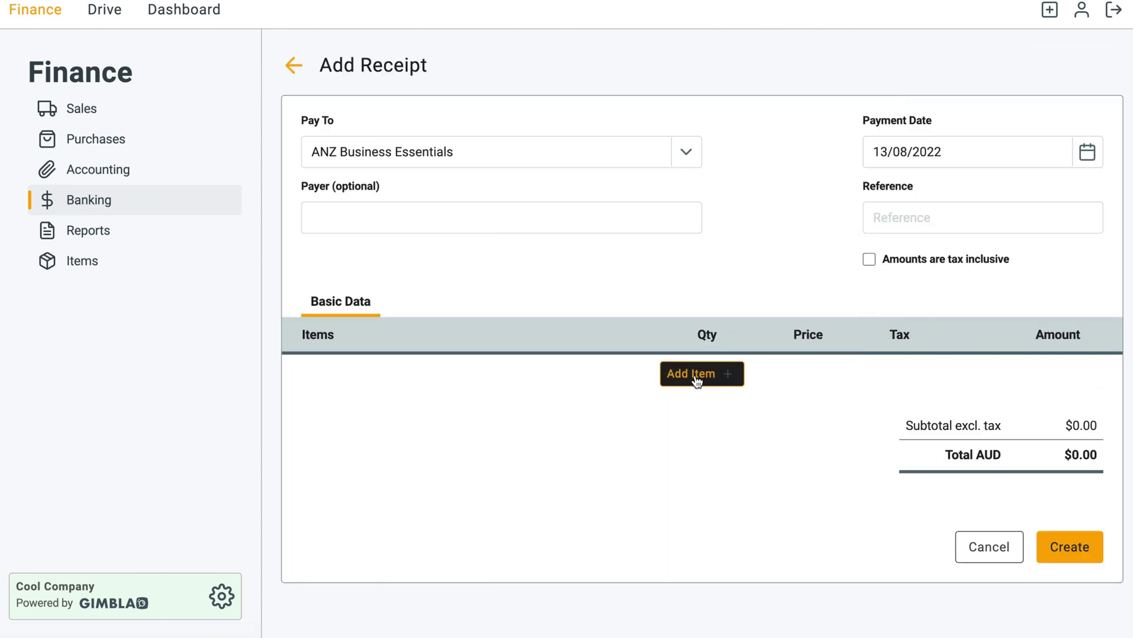
# Add a Director's Loan item to the receipt with a price of 100.
pyautogui.click(696, 374)
pyautogui.write("Director's Lo")
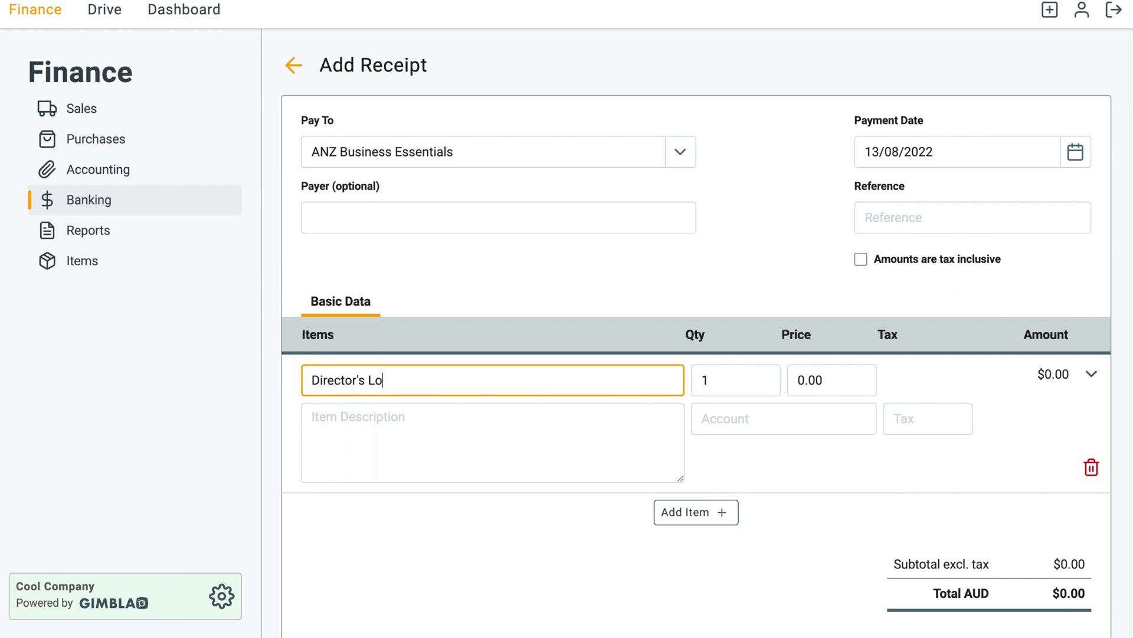
pyautogui.write('an')
pyautogui.press('Tab')
pyautogui.press('Tab')
pyautogui.write('100')
# Assign the item to the Director's Loan liability account, leave its tax blank and create the receipt.
pyautogui.press('Tab')
pyautogui.press('Tab')
pyautogui.write('loa')
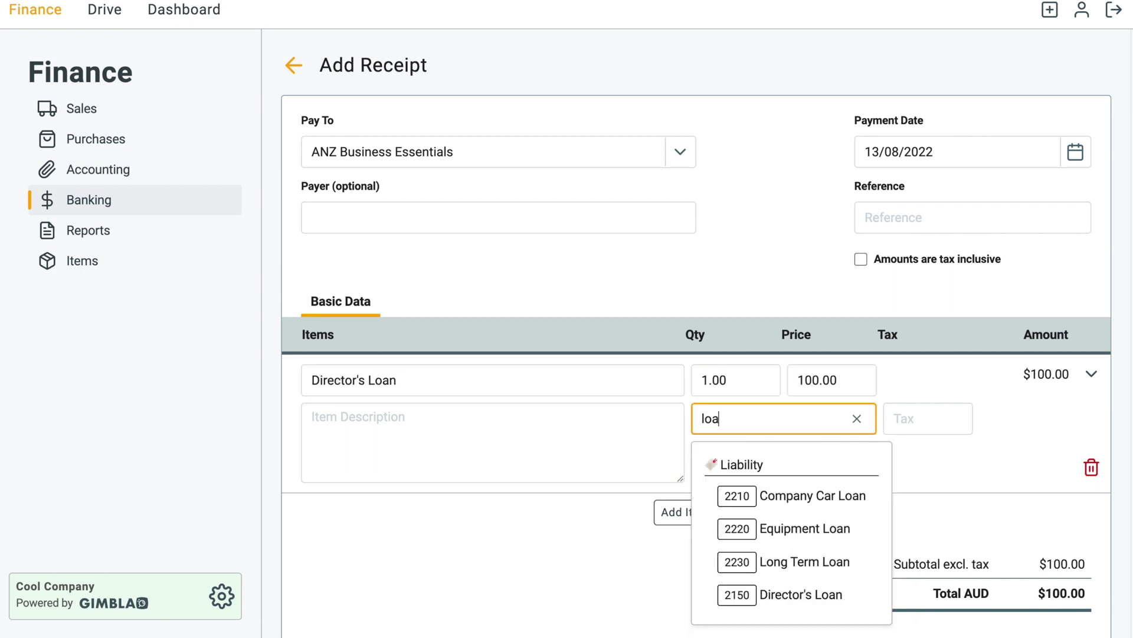
pyautogui.click(804, 580)
pyautogui.click(937, 412)
pyautogui.click(844, 479)
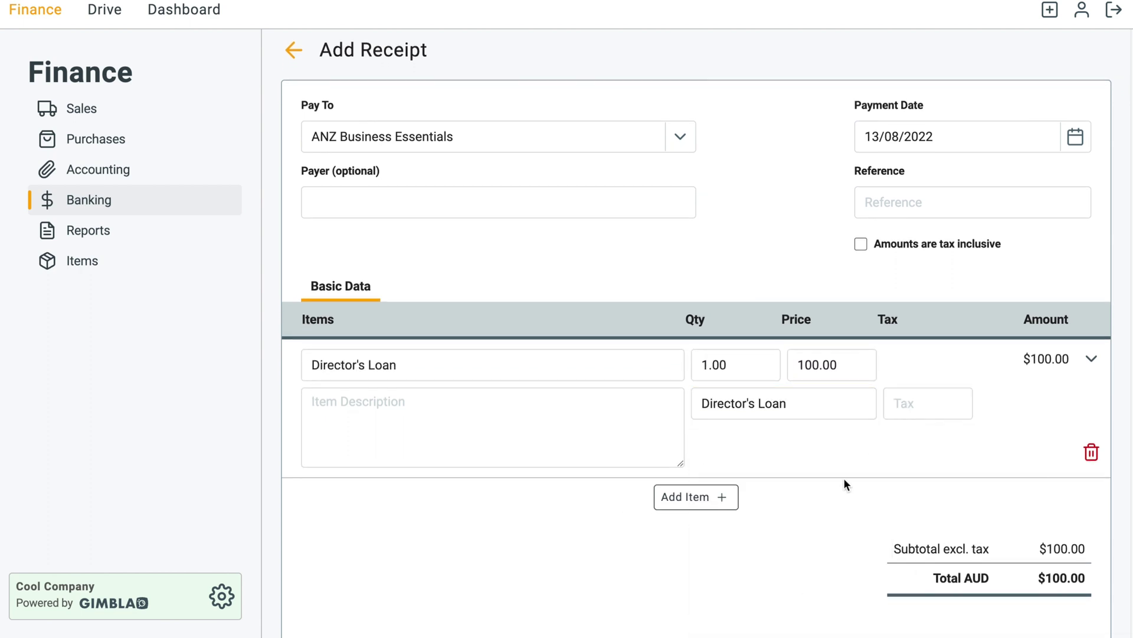
pyautogui.scroll(-2, 858, 473)
pyautogui.click(1055, 593)
# Open the clipboard statement import for the ANZ Business Essentials bank account.
pyautogui.click(88, 199)
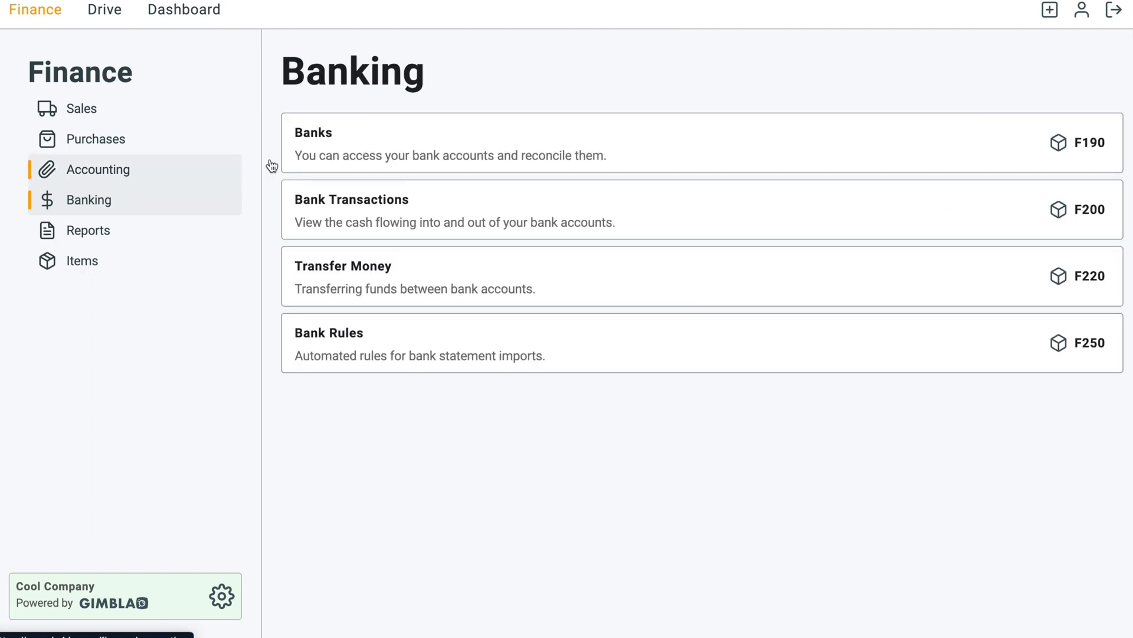
pyautogui.click(286, 166)
pyautogui.click(877, 215)
pyautogui.click(524, 177)
pyautogui.click(423, 258)
pyautogui.click(501, 374)
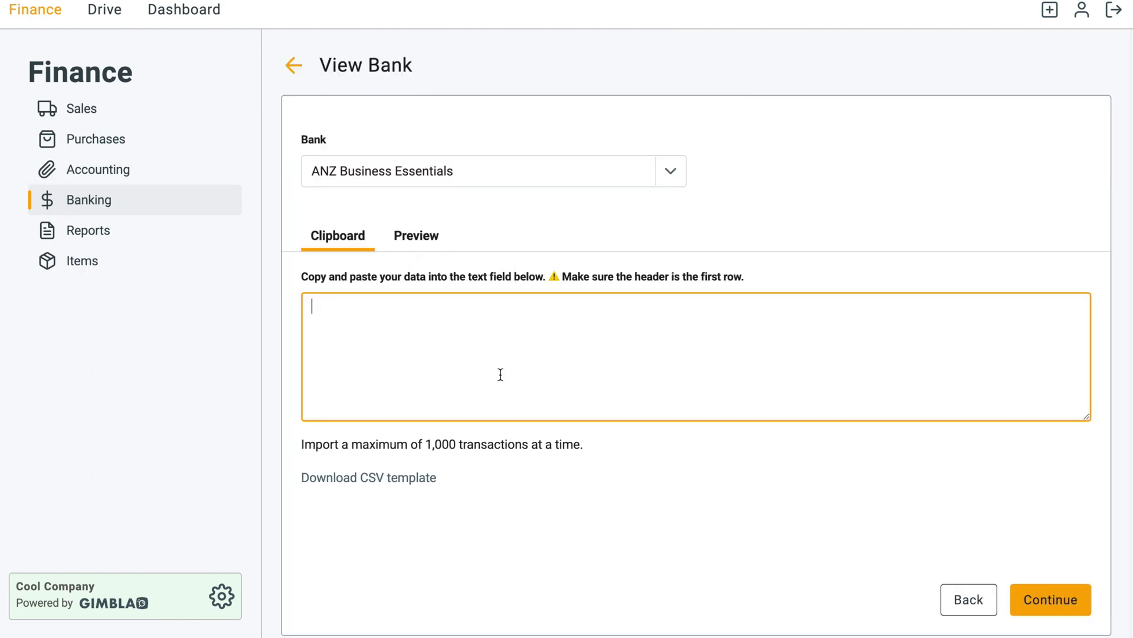
# Paste the copied Date, Amount and Description rows from the Excel sheet into the statement import and upload them.
pyautogui.press('super+Tab')
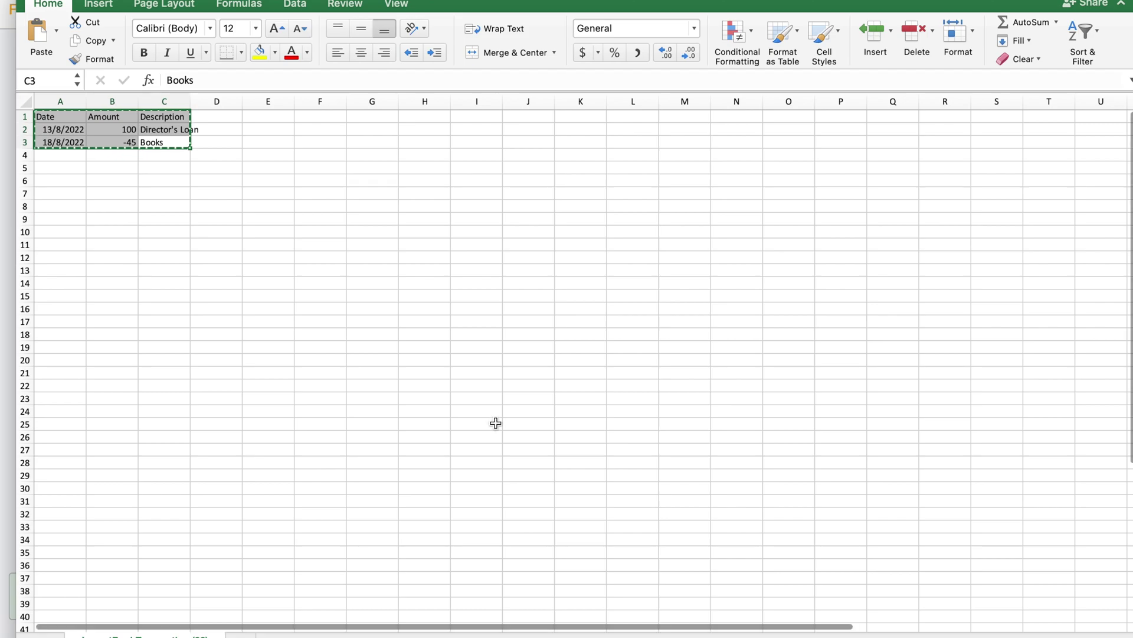
pyautogui.press('super+Tab')
pyautogui.press('super+v')
pyautogui.click(1082, 598)
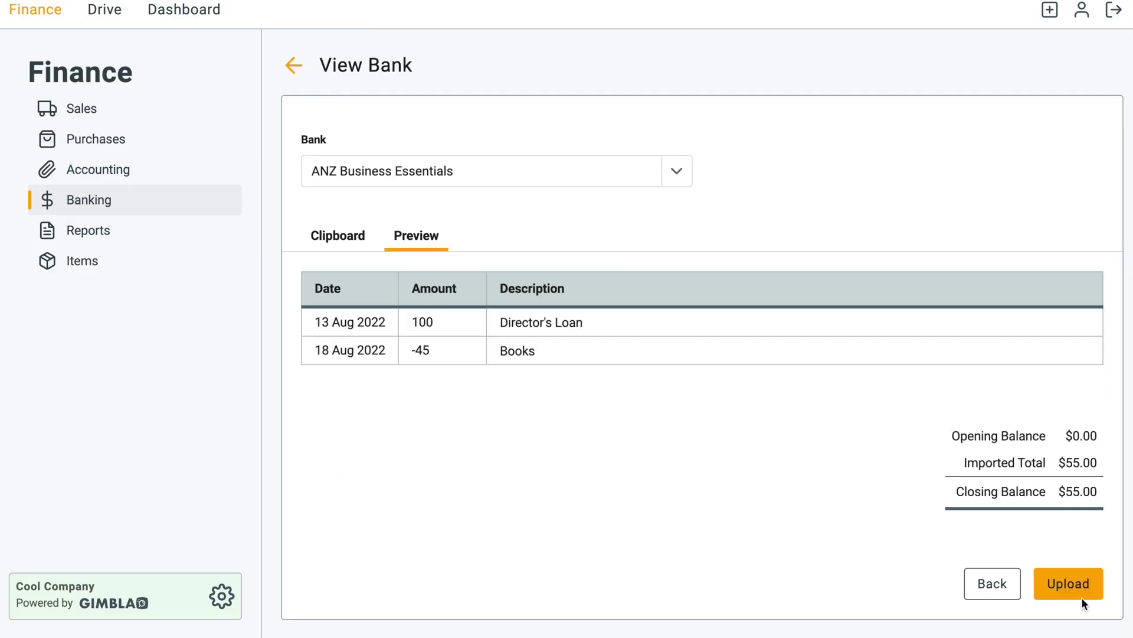
pyautogui.click(1082, 597)
pyautogui.click(1081, 539)
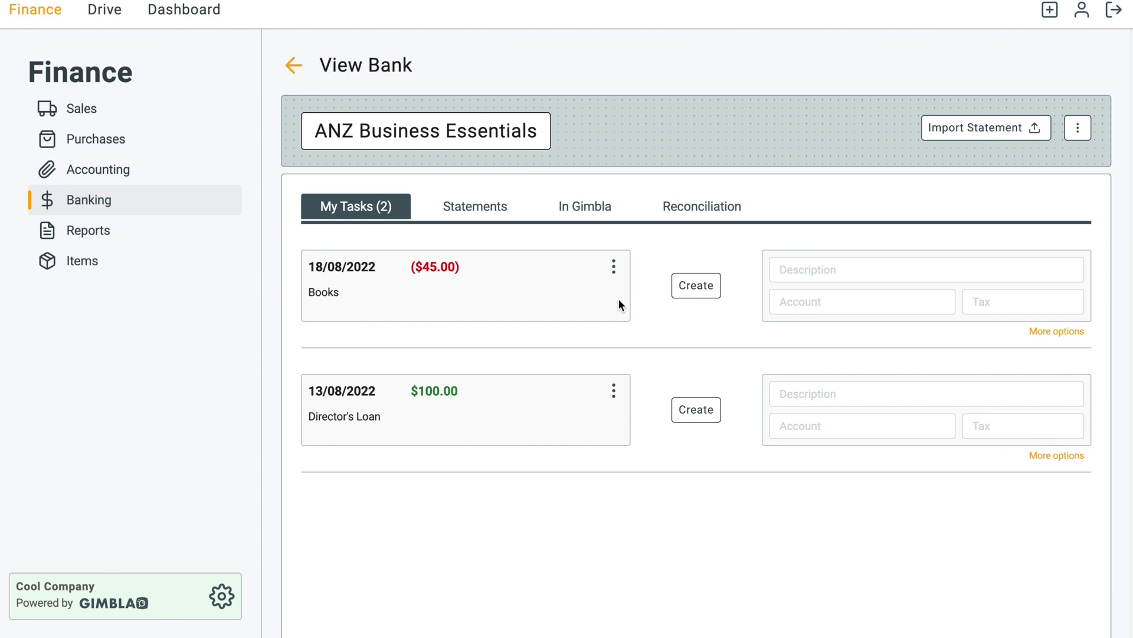
# View the account's bank reconciliation as at 31/08/2022 and compare the statement balance with the account balance.
pyautogui.click(695, 219)
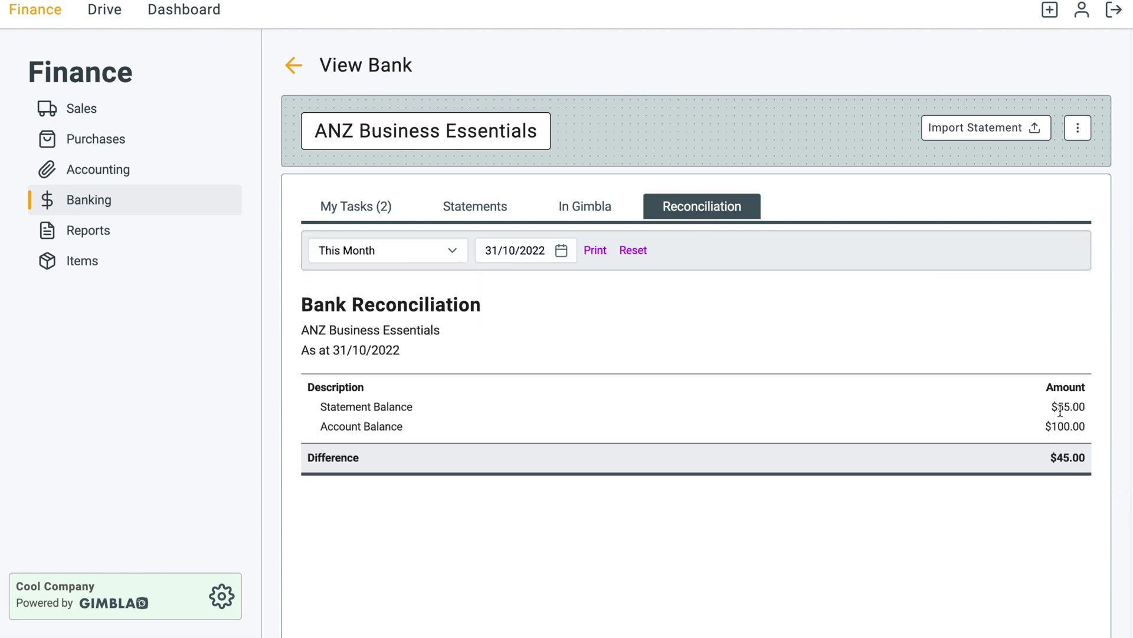
pyautogui.click(558, 250)
pyautogui.click(499, 304)
pyautogui.click(501, 304)
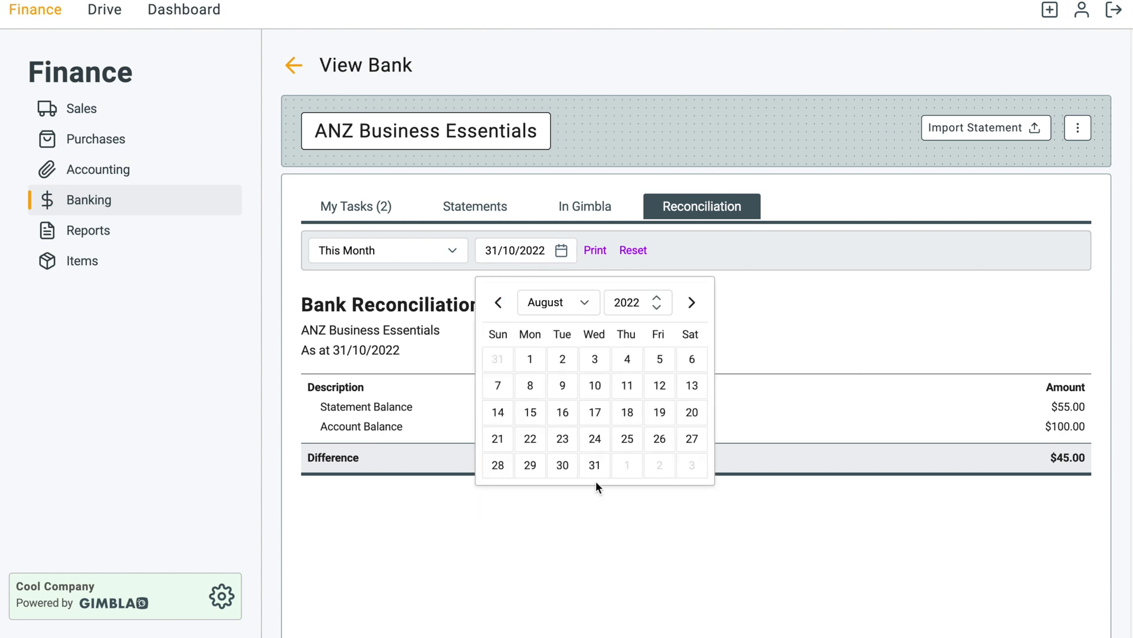
pyautogui.click(596, 467)
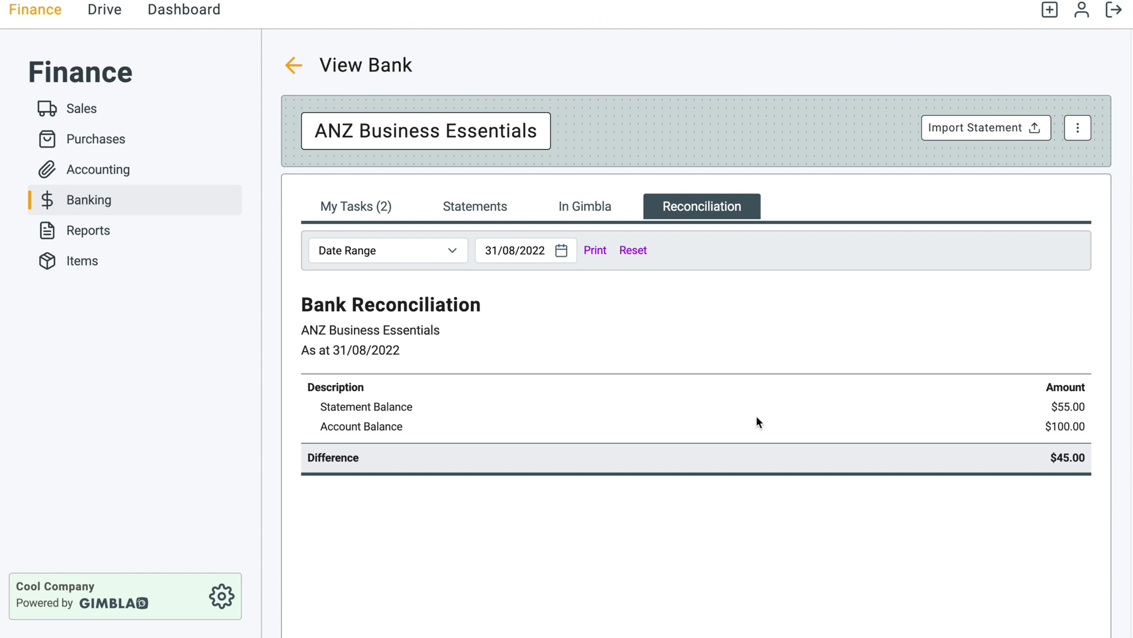
pyautogui.moveTo(1058, 426); pyautogui.dragTo(1086, 426)
# Match the outstanding 13/08/2022 Director's Loan statement line with the existing $100.00 receipt of the same date.
pyautogui.click(349, 215)
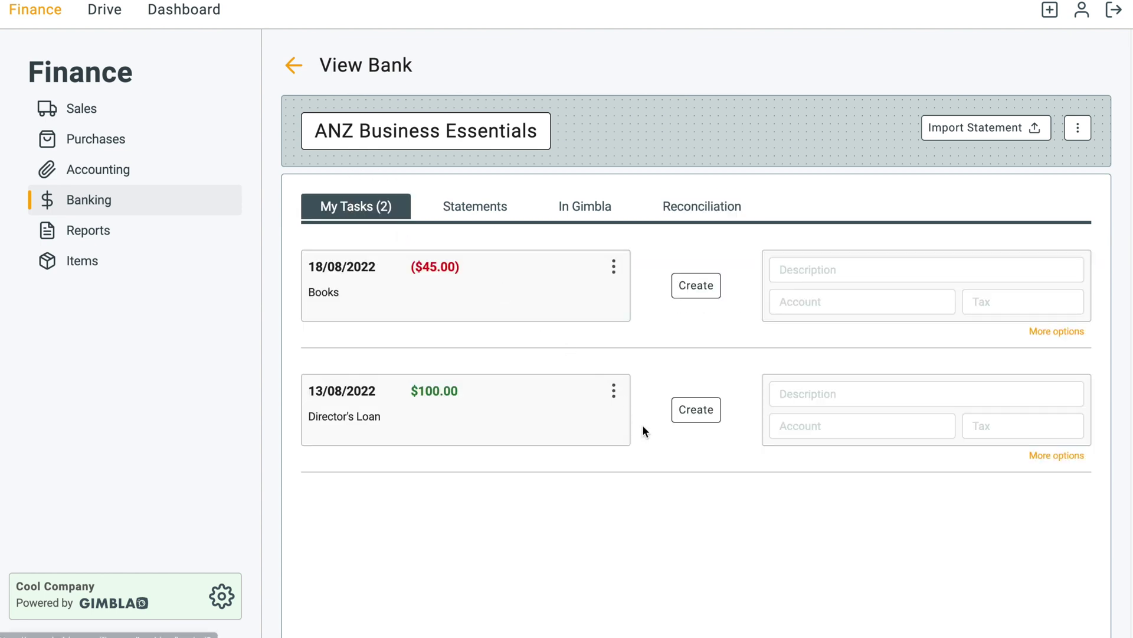
pyautogui.moveTo(344, 390); pyautogui.dragTo(481, 390)
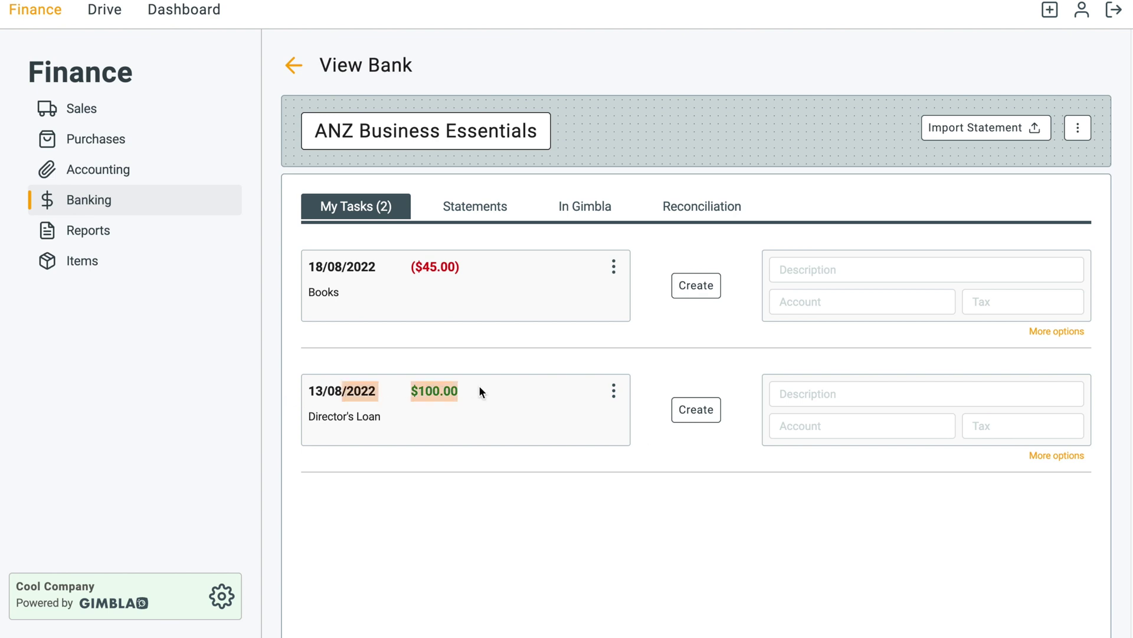
pyautogui.click(590, 464)
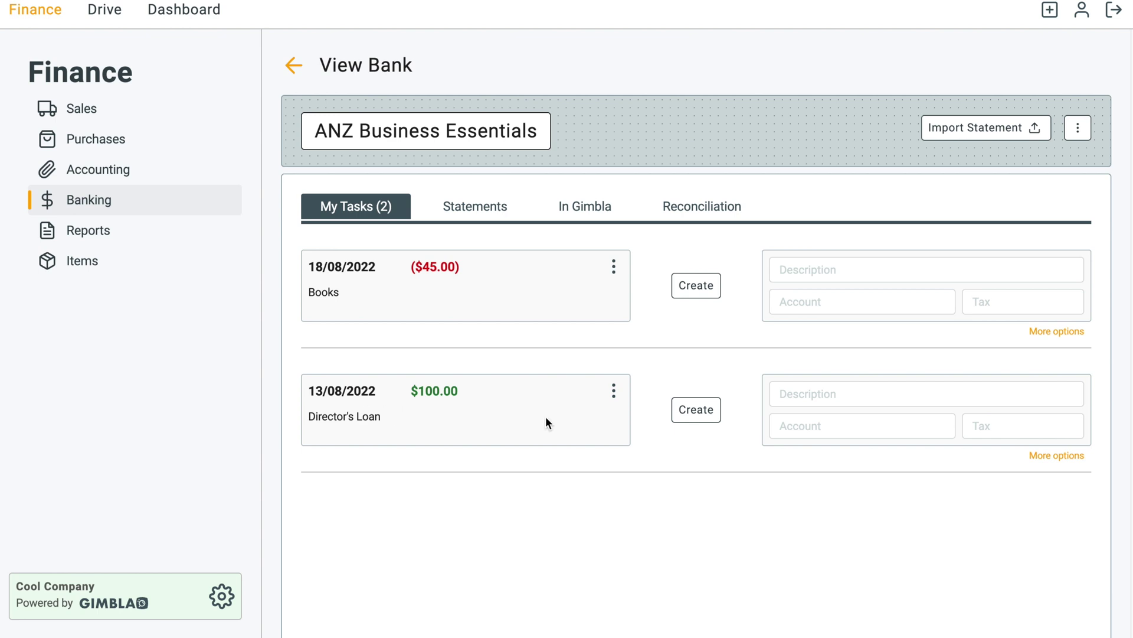
pyautogui.click(1072, 467)
pyautogui.scroll(-2, 1035, 407)
pyautogui.click(1018, 331)
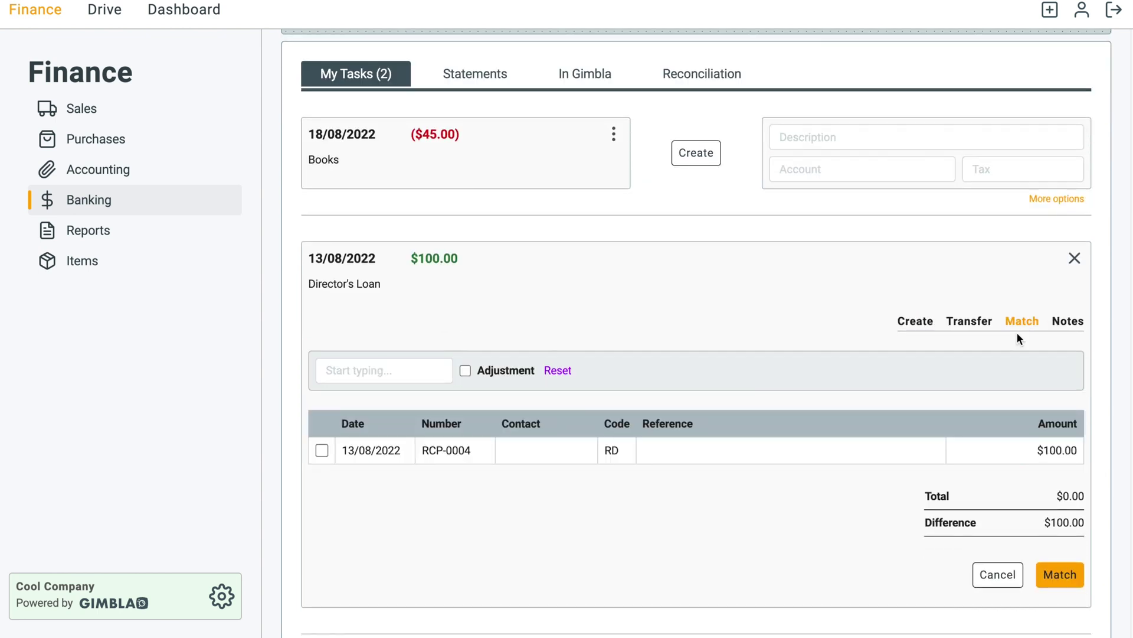
pyautogui.scroll(-1, 777, 465)
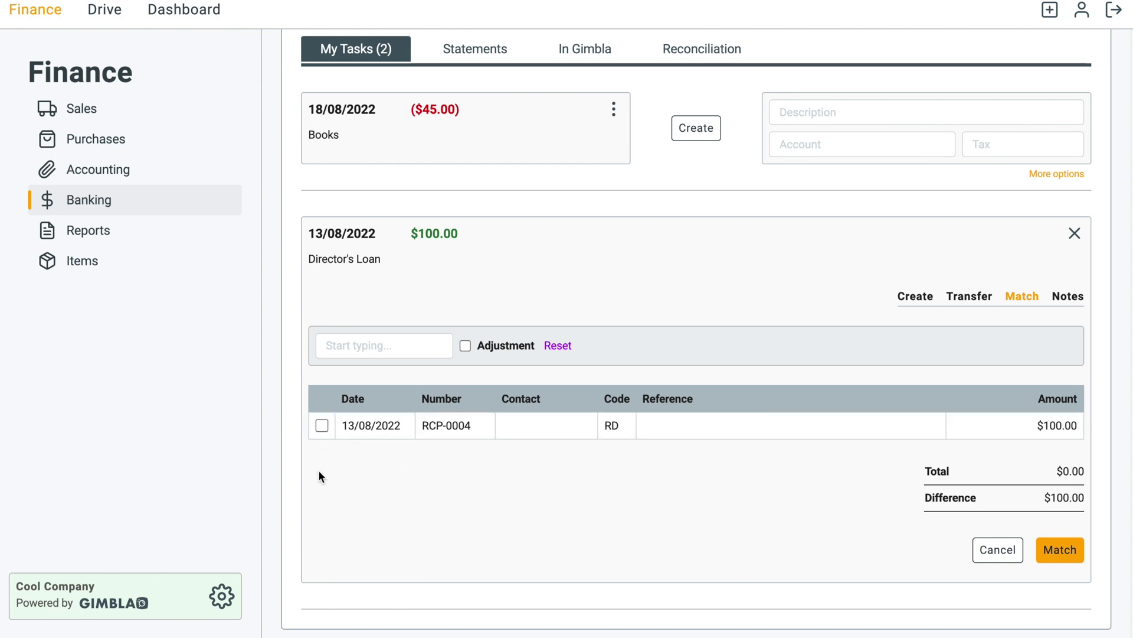
pyautogui.click(322, 425)
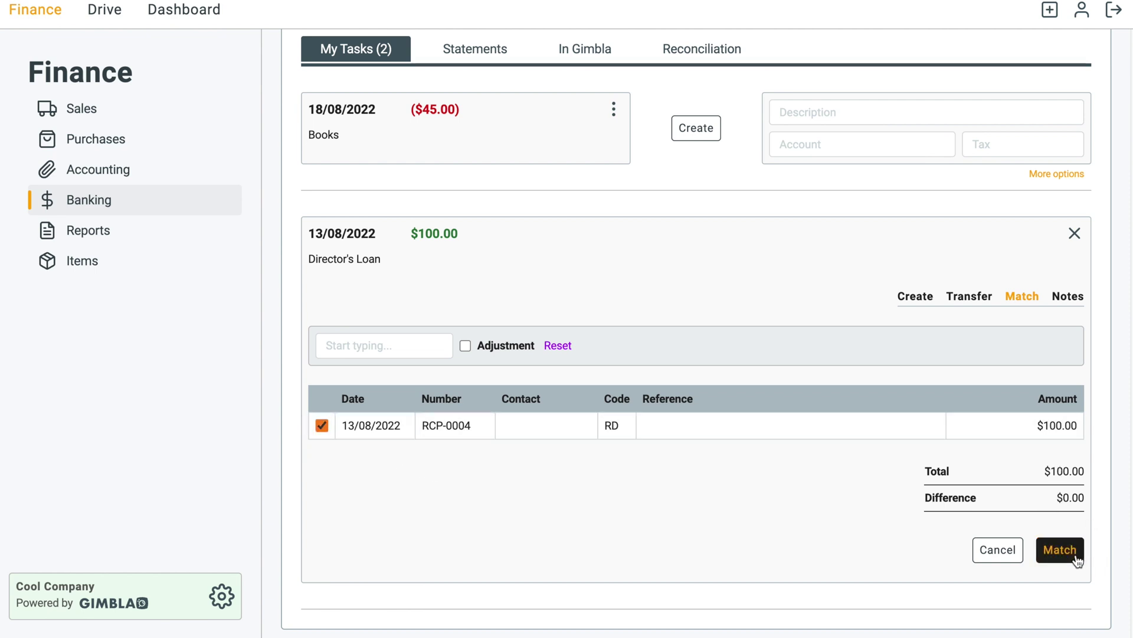
pyautogui.click(1076, 555)
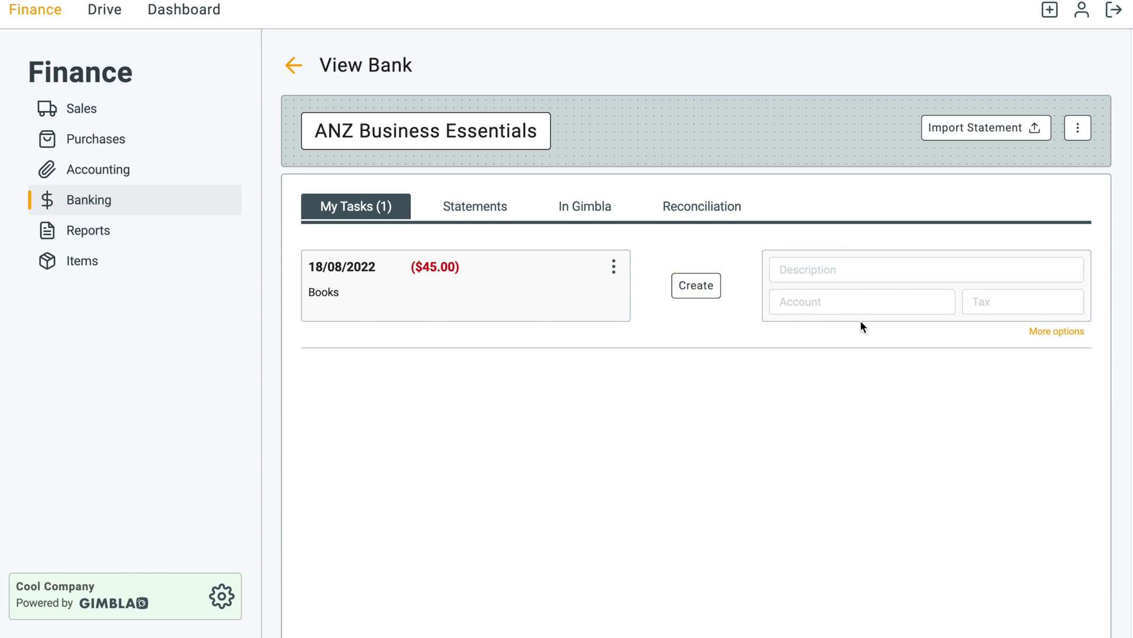
# Create a transaction for the 18/08/2022 Books line described "Purchase some books", with account Stationery and tax GST 10%.
pyautogui.click(842, 278)
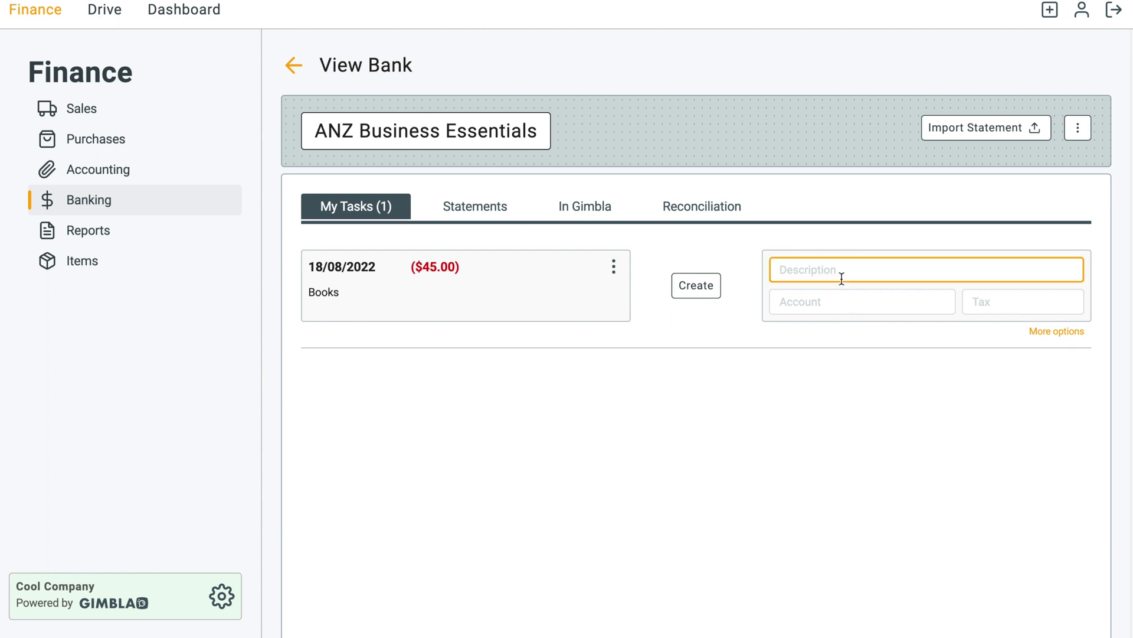
pyautogui.write('Purchase some books')
pyautogui.press('Tab')
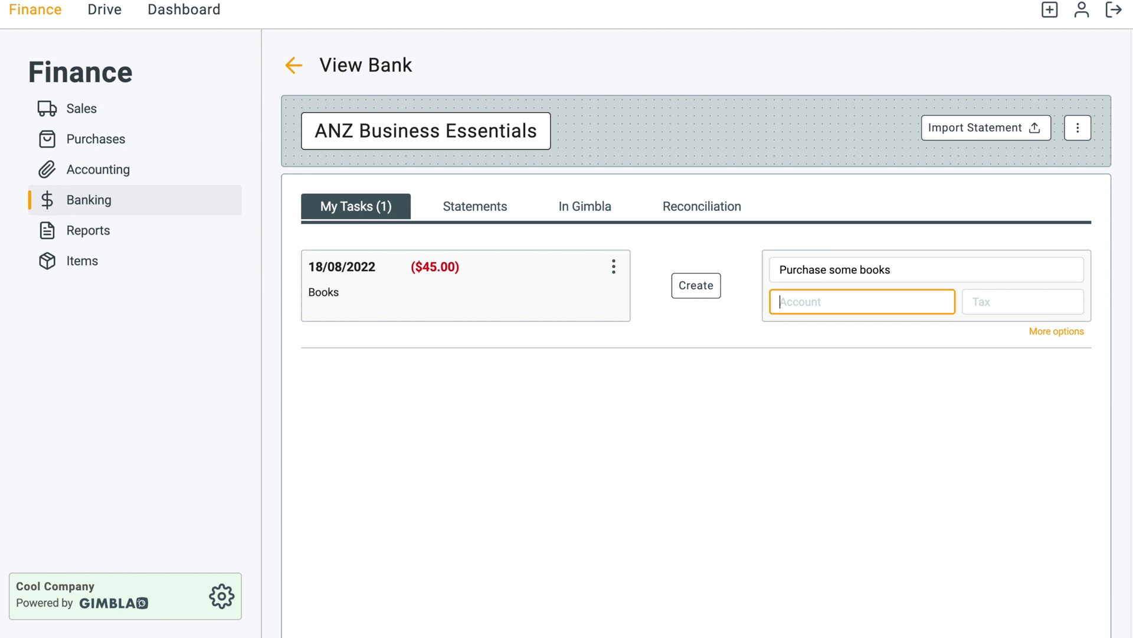
pyautogui.write('st')
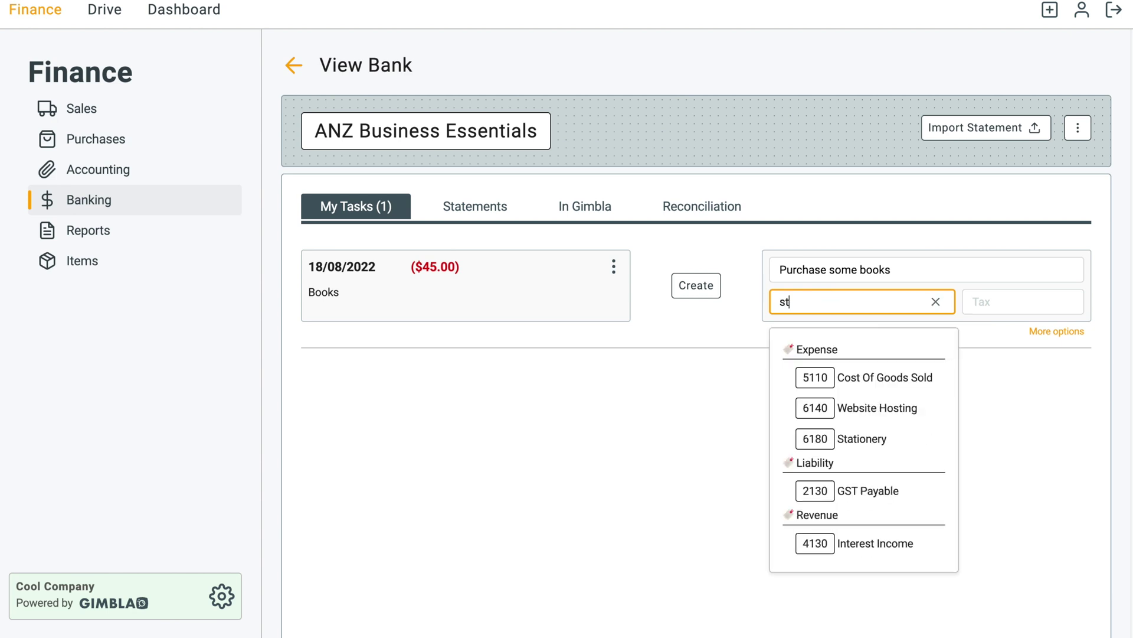
pyautogui.click(893, 451)
pyautogui.click(1027, 292)
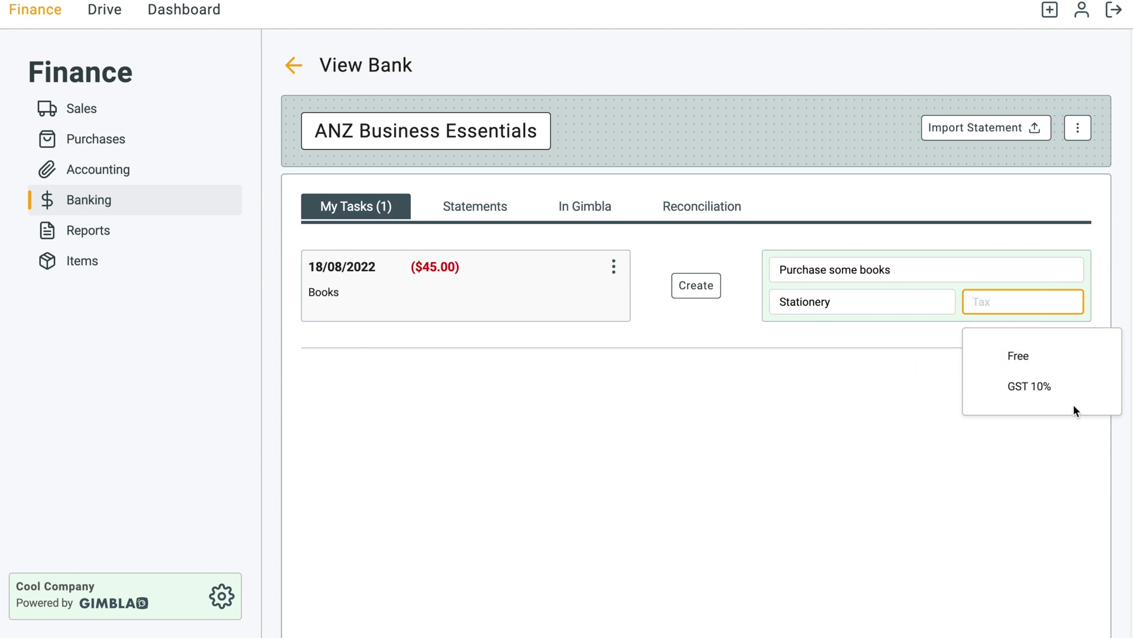
pyautogui.click(1030, 387)
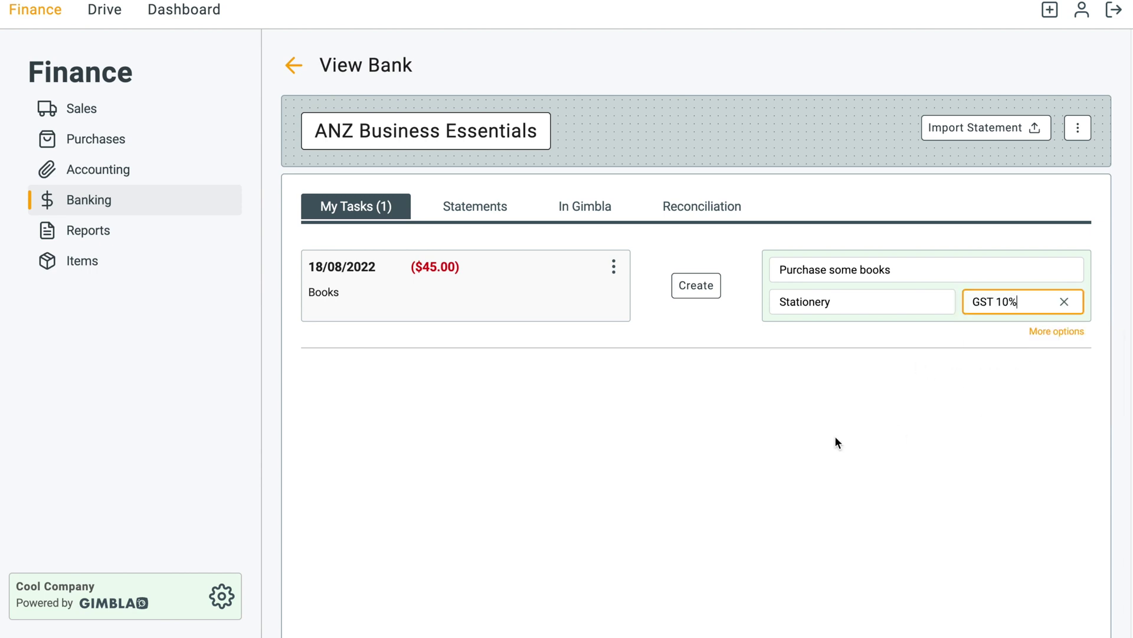
pyautogui.click(695, 287)
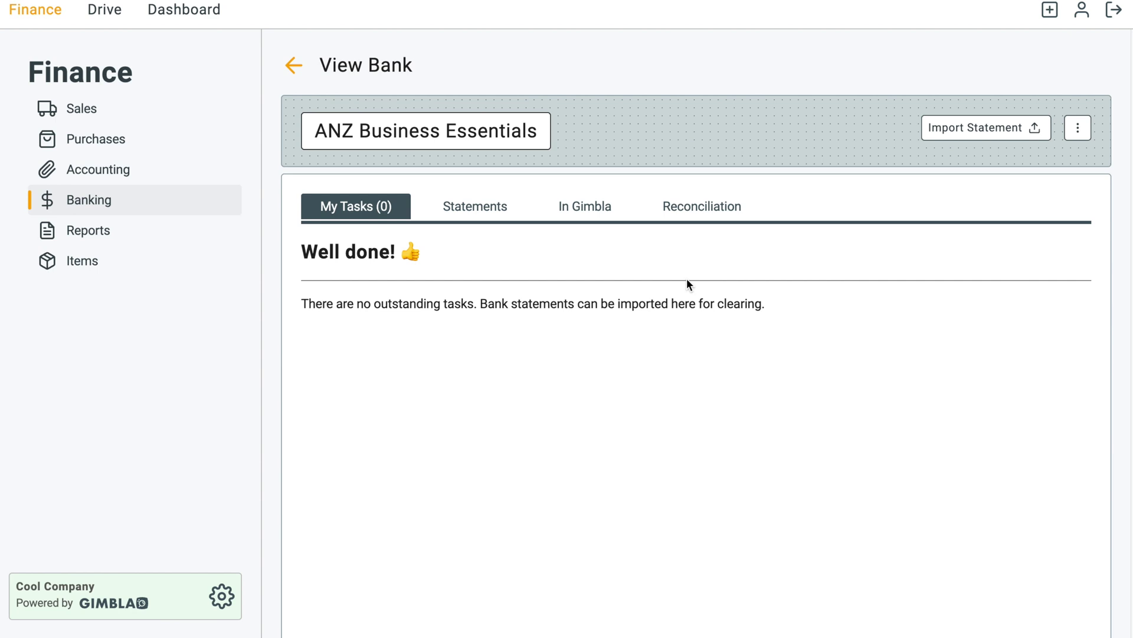
# Set the bank reconciliation report date to 31/08/2022, print it to PDF and review the PDF.
pyautogui.click(709, 212)
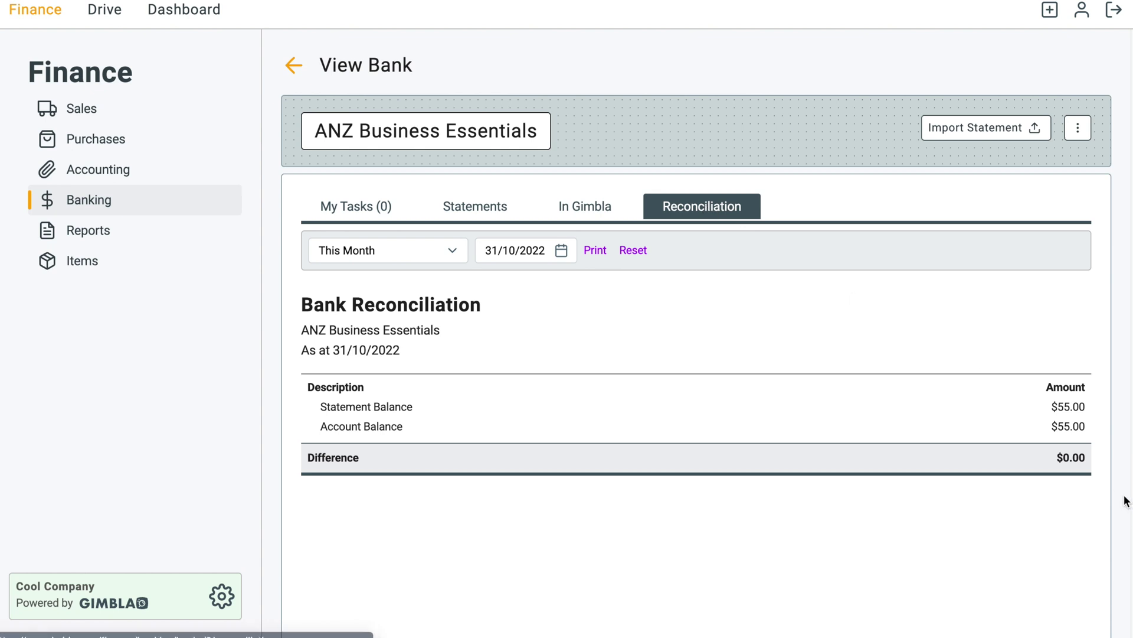
pyautogui.click(507, 256)
pyautogui.click(499, 303)
pyautogui.click(505, 304)
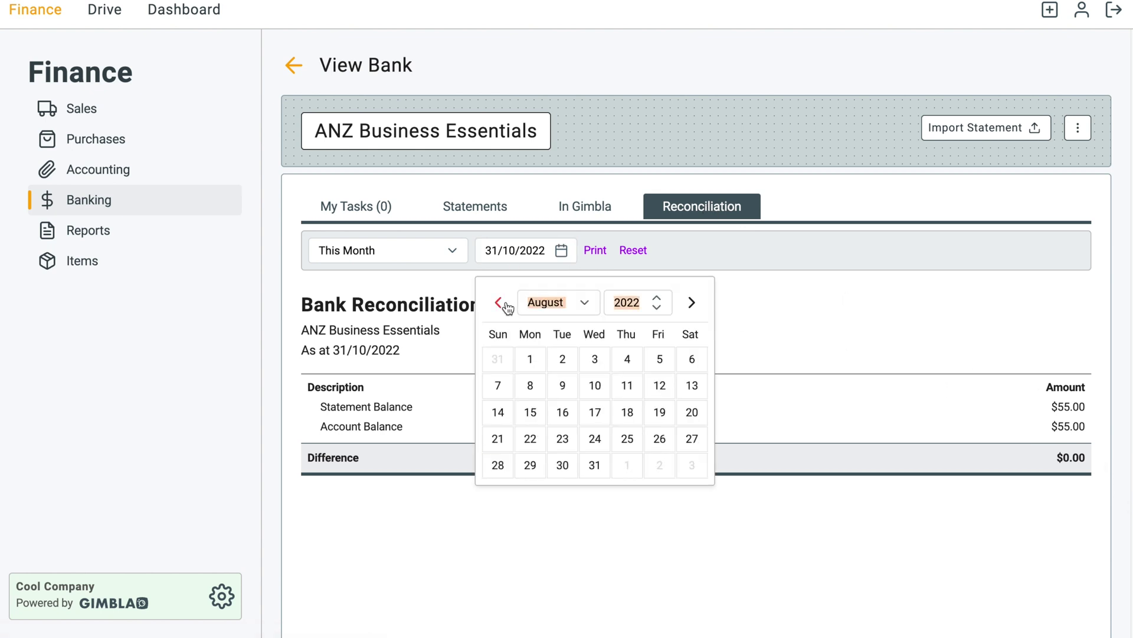
pyautogui.click(595, 465)
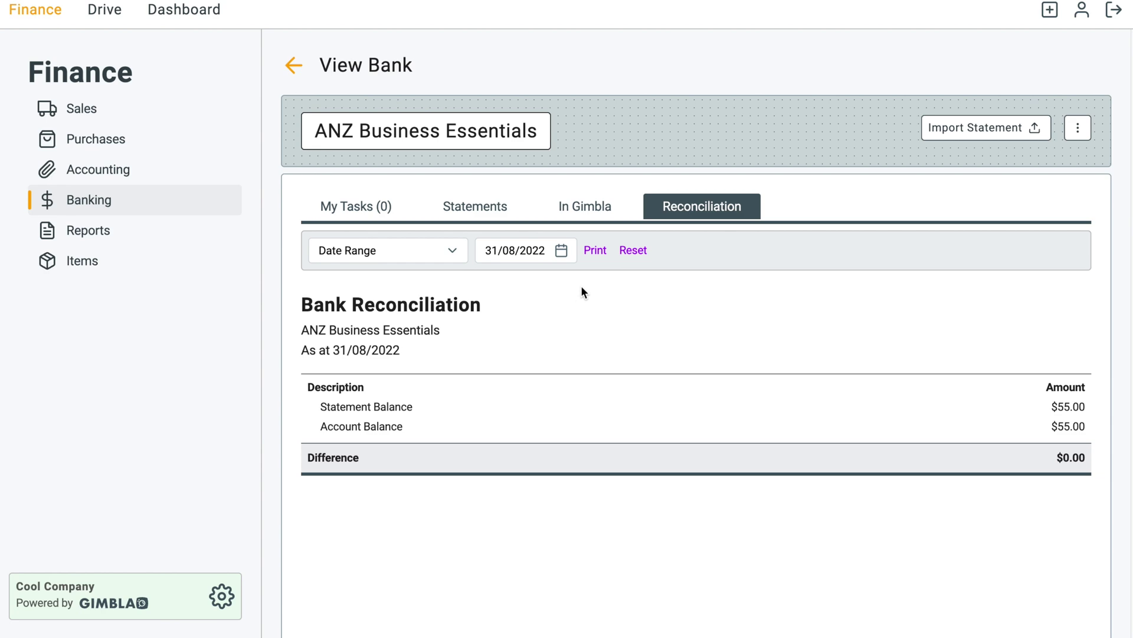
pyautogui.click(595, 250)
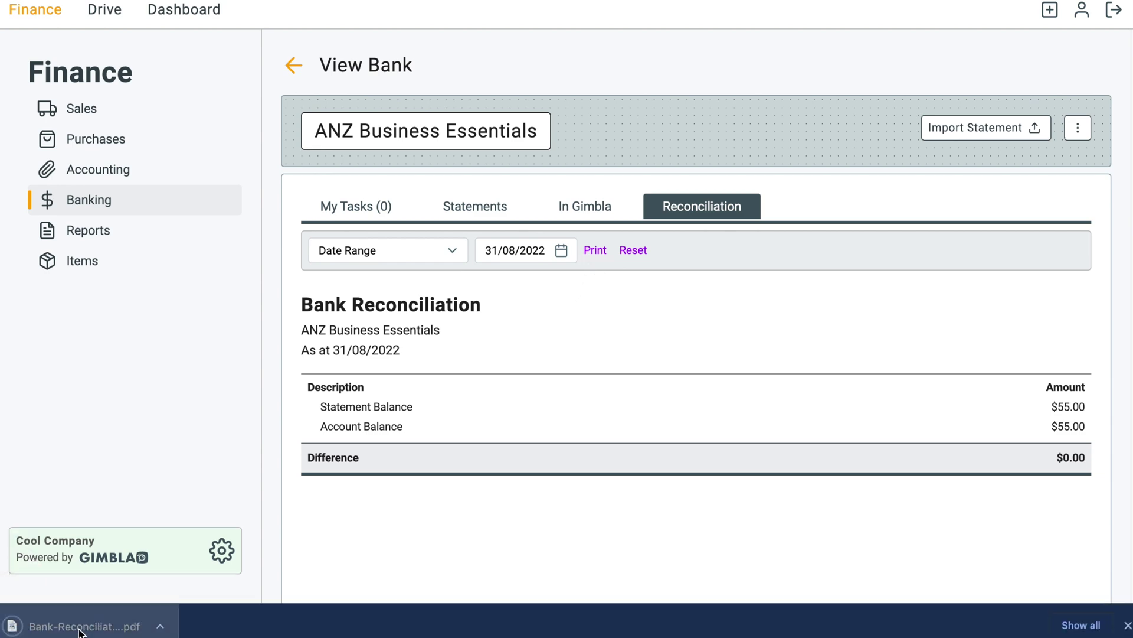
pyautogui.scroll(-5, 785, 423)
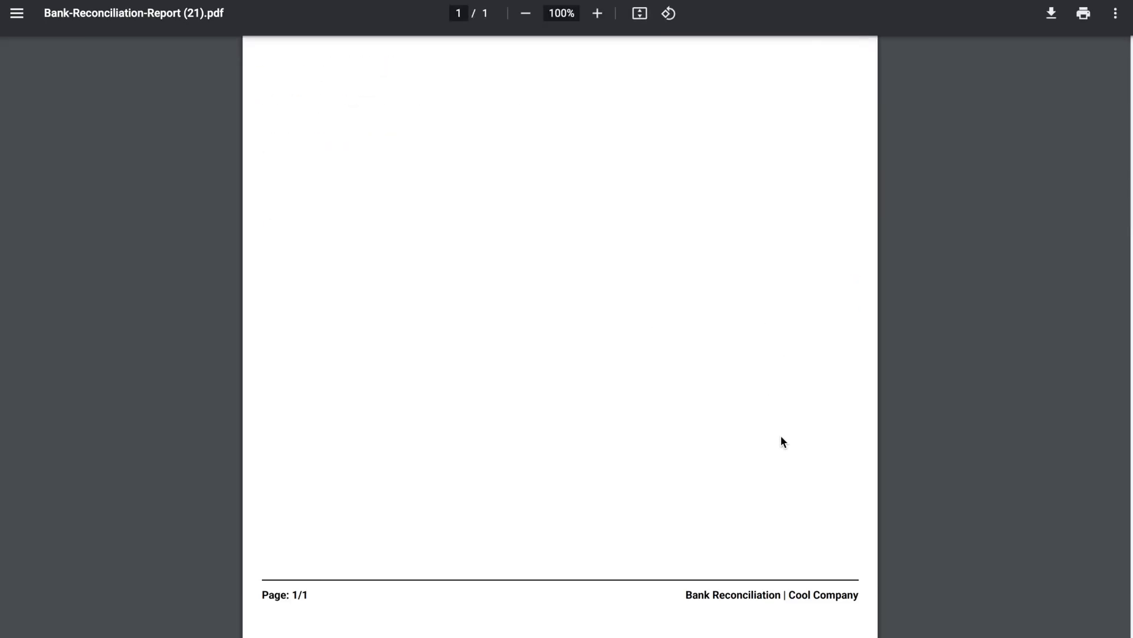
# Review the account's transactions recorded in Gimbla for the date range 01/08/2022 to 31/08/2022, checking their match status.
pyautogui.scroll(5, 781, 431)
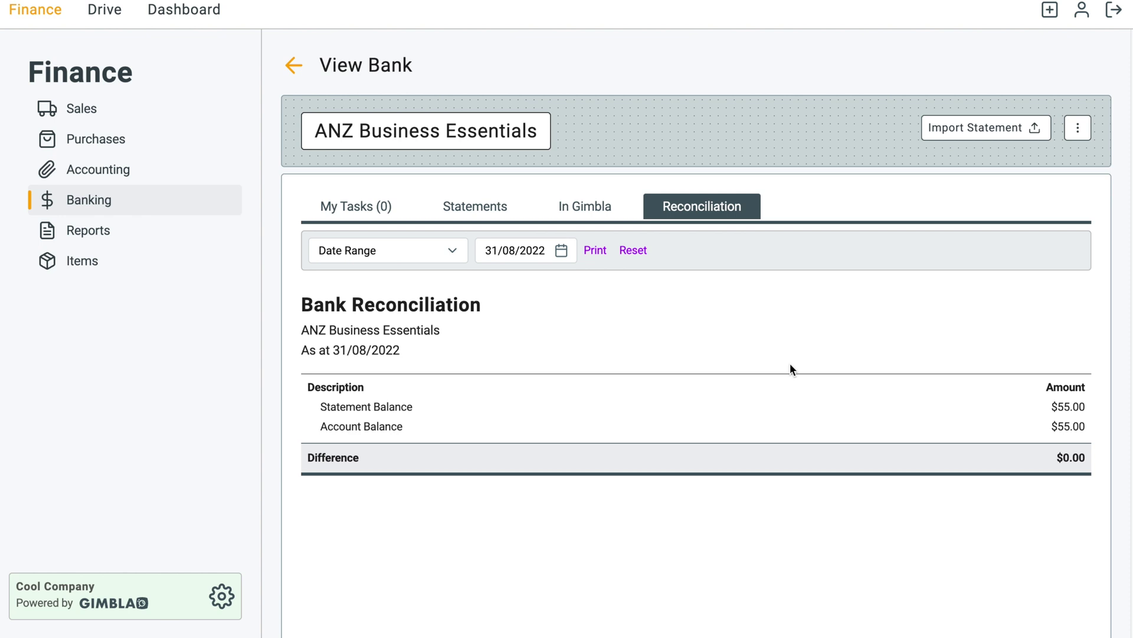
pyautogui.click(588, 210)
pyautogui.click(620, 251)
pyautogui.click(607, 302)
pyautogui.click(607, 302)
pyautogui.click(642, 360)
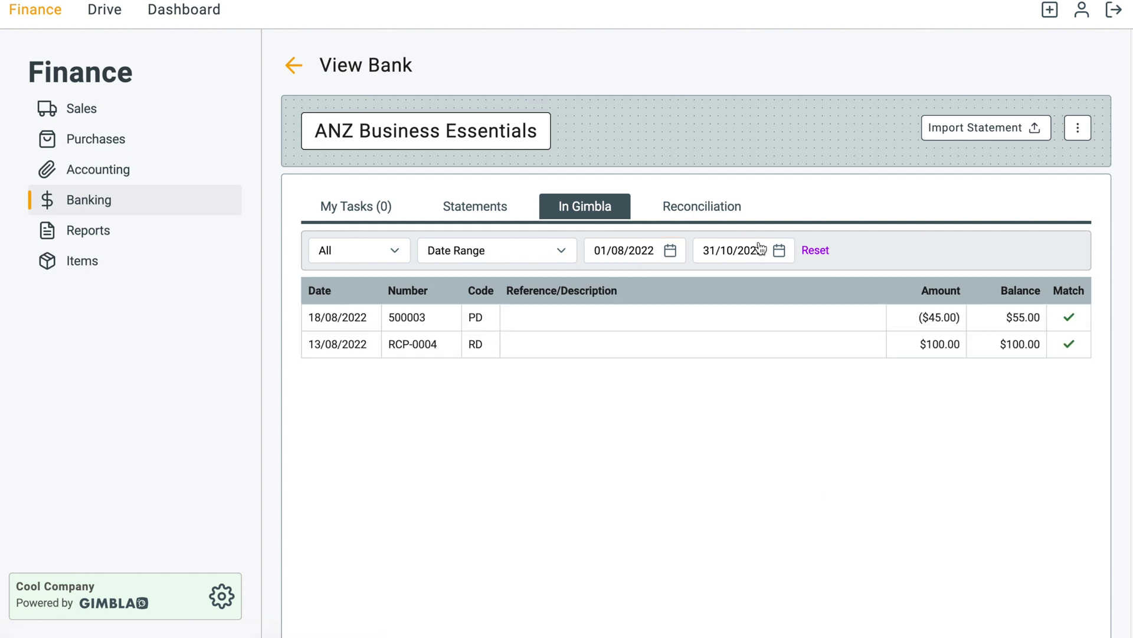
pyautogui.click(760, 248)
pyautogui.click(717, 302)
pyautogui.click(717, 302)
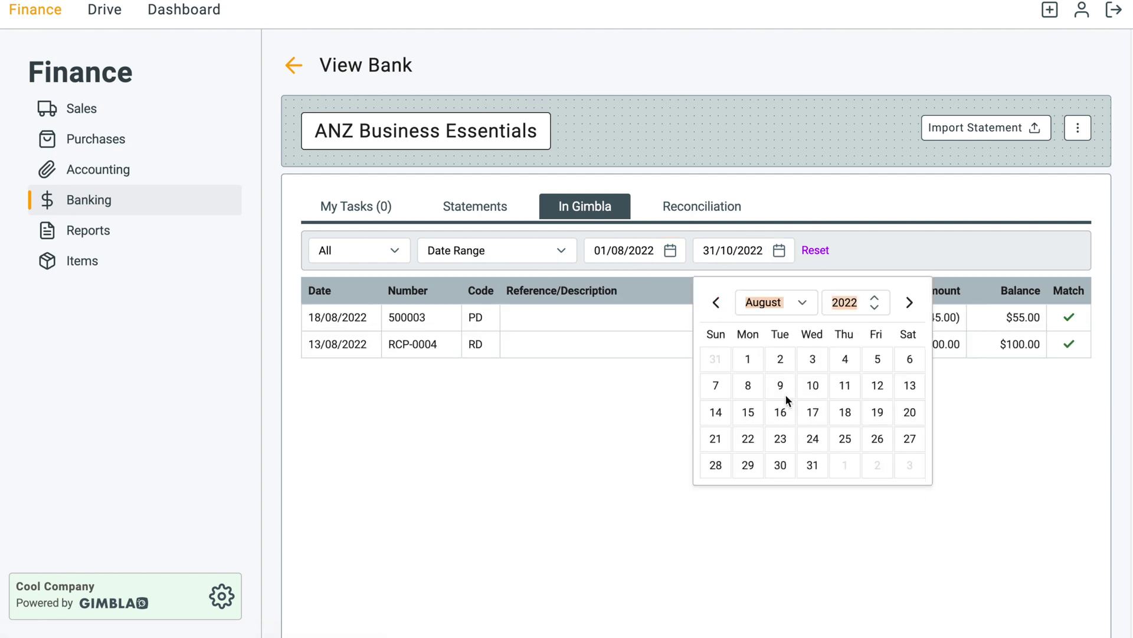
pyautogui.click(813, 465)
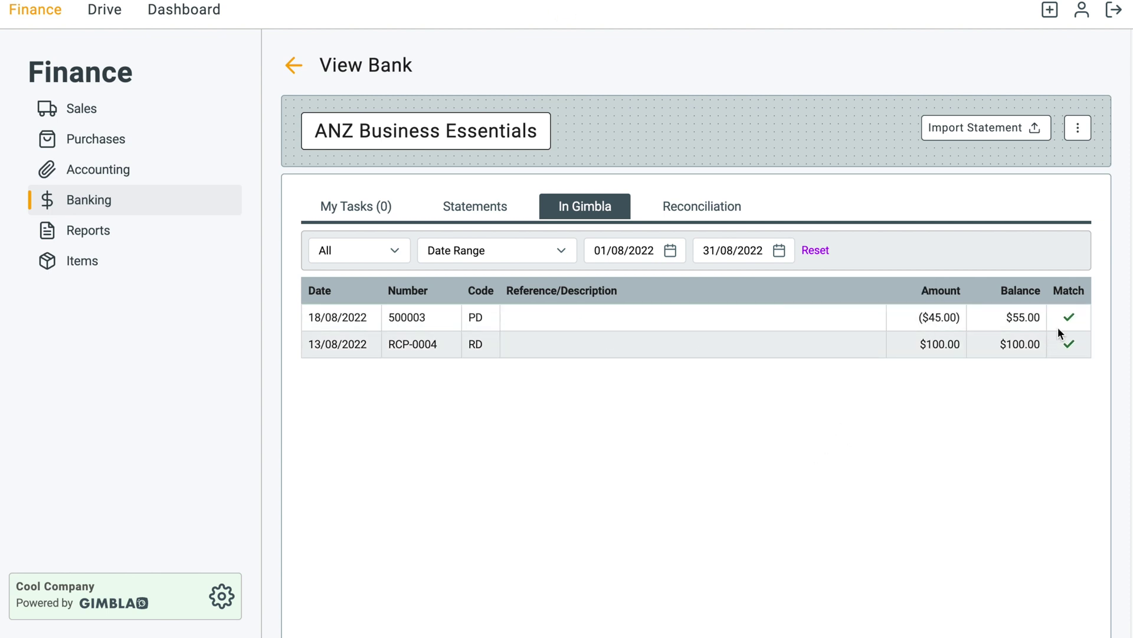
# Review the bank statement lines for the date range 01/08/2022 to 31/08/2022.
pyautogui.click(490, 211)
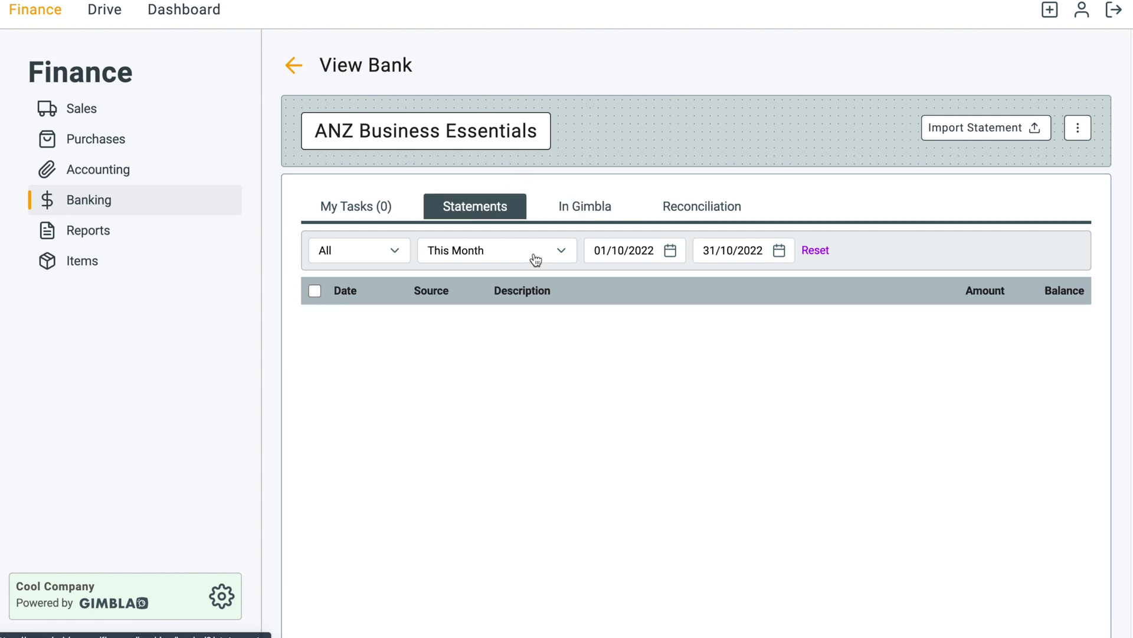
pyautogui.click(645, 258)
pyautogui.click(607, 303)
pyautogui.click(607, 302)
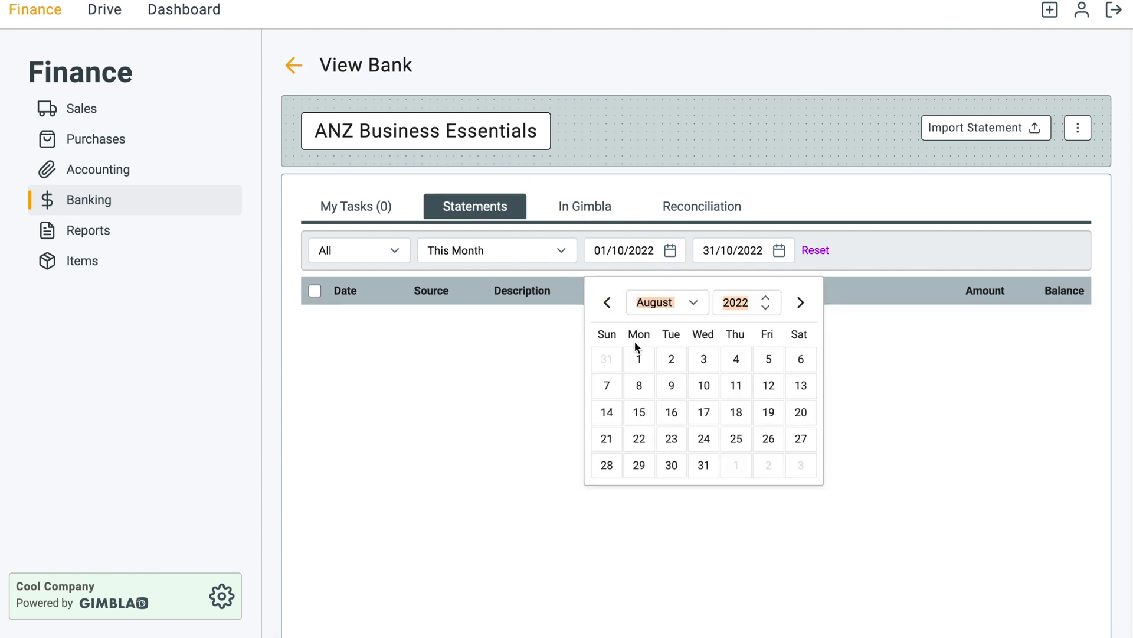
pyautogui.click(639, 358)
pyautogui.click(731, 259)
pyautogui.click(716, 302)
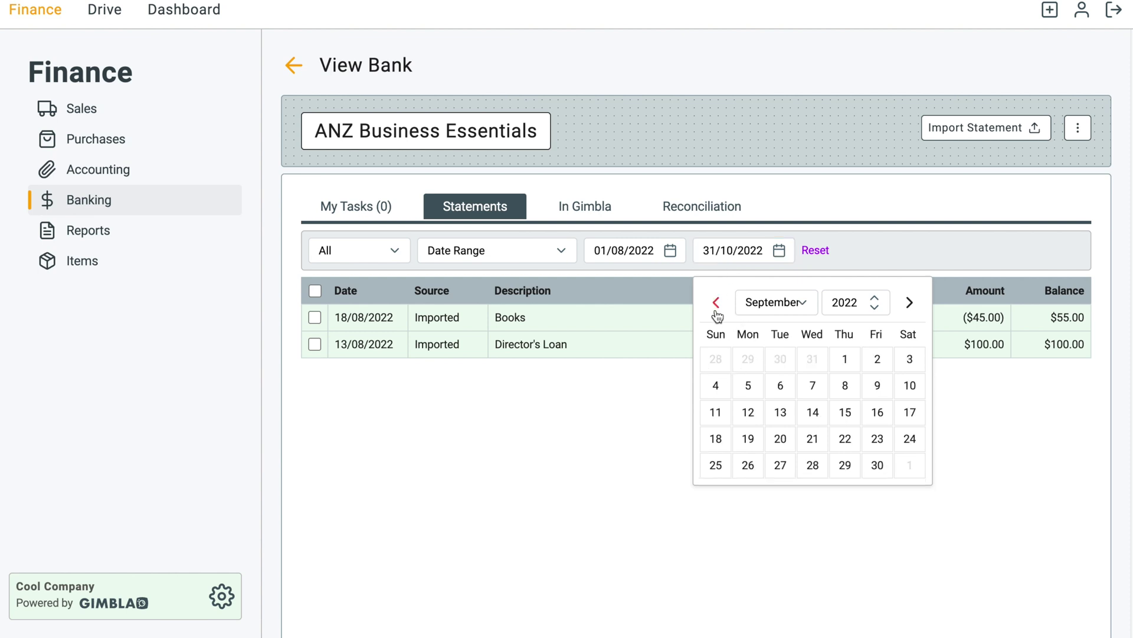
pyautogui.click(716, 302)
pyautogui.click(813, 467)
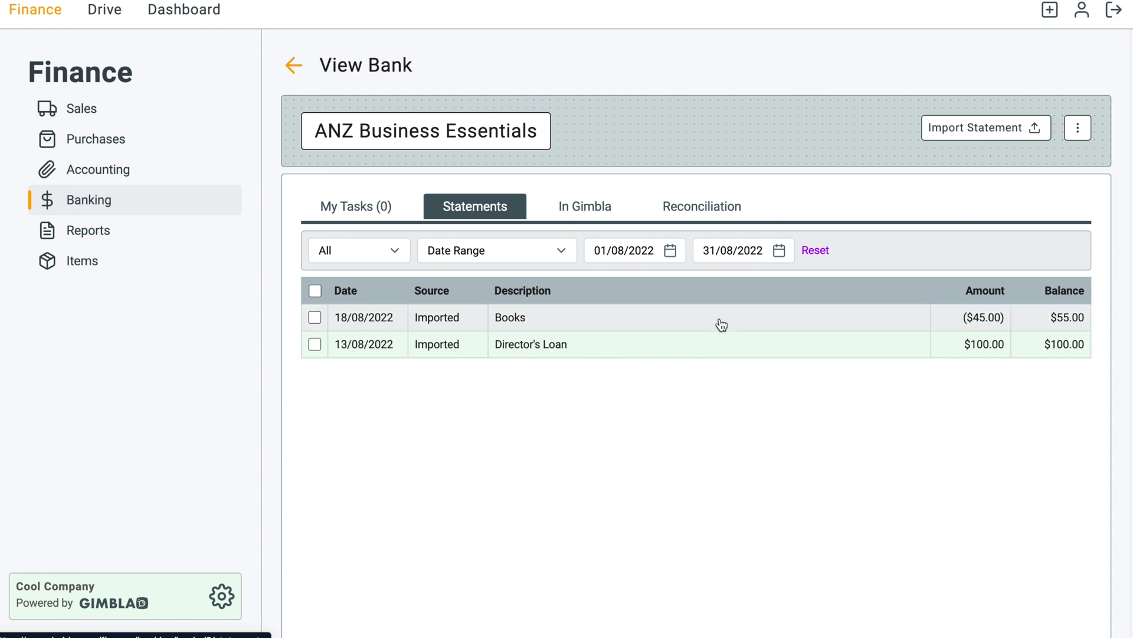
# Redo the reconciliation of the 18/08/2022 Books statement line and view the account choices for its reopened task.
pyautogui.click(698, 319)
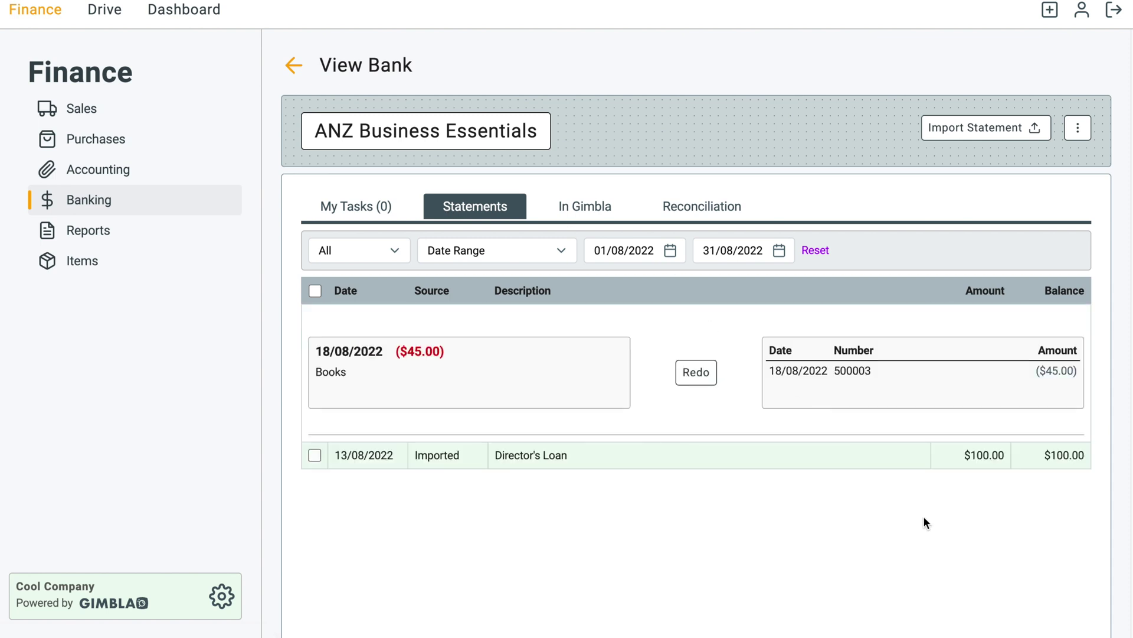
pyautogui.click(706, 379)
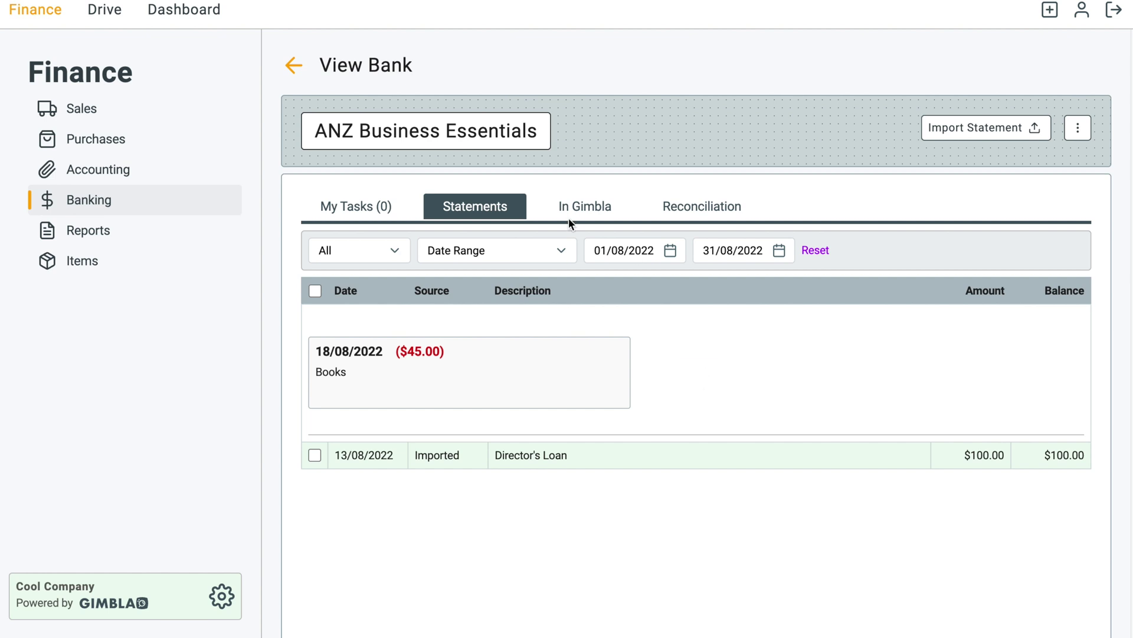
pyautogui.click(357, 216)
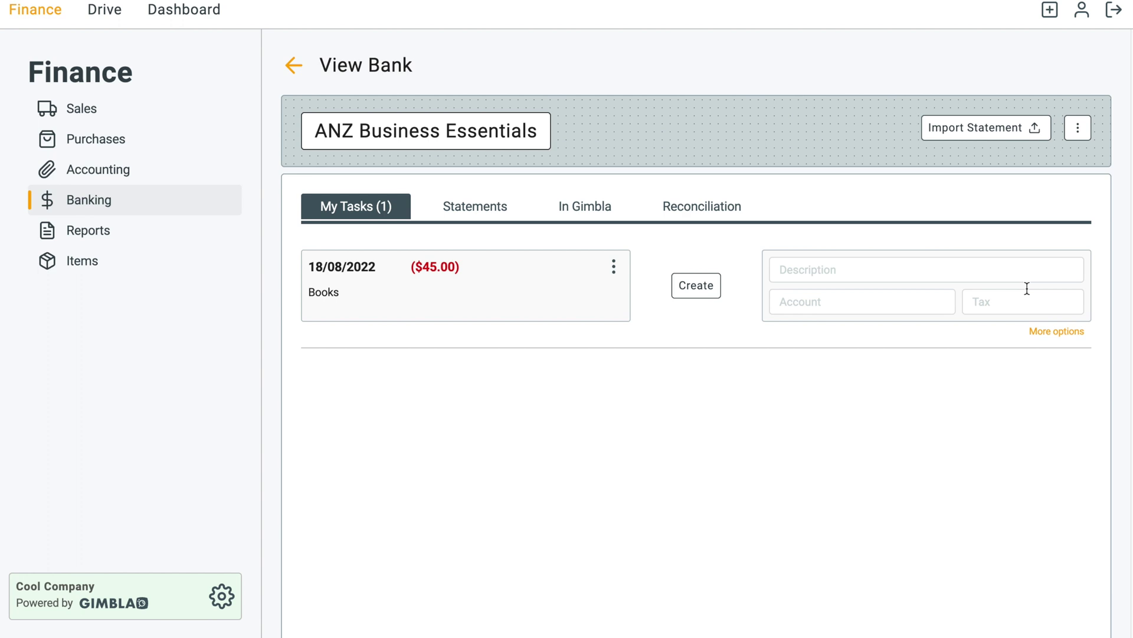
pyautogui.click(850, 301)
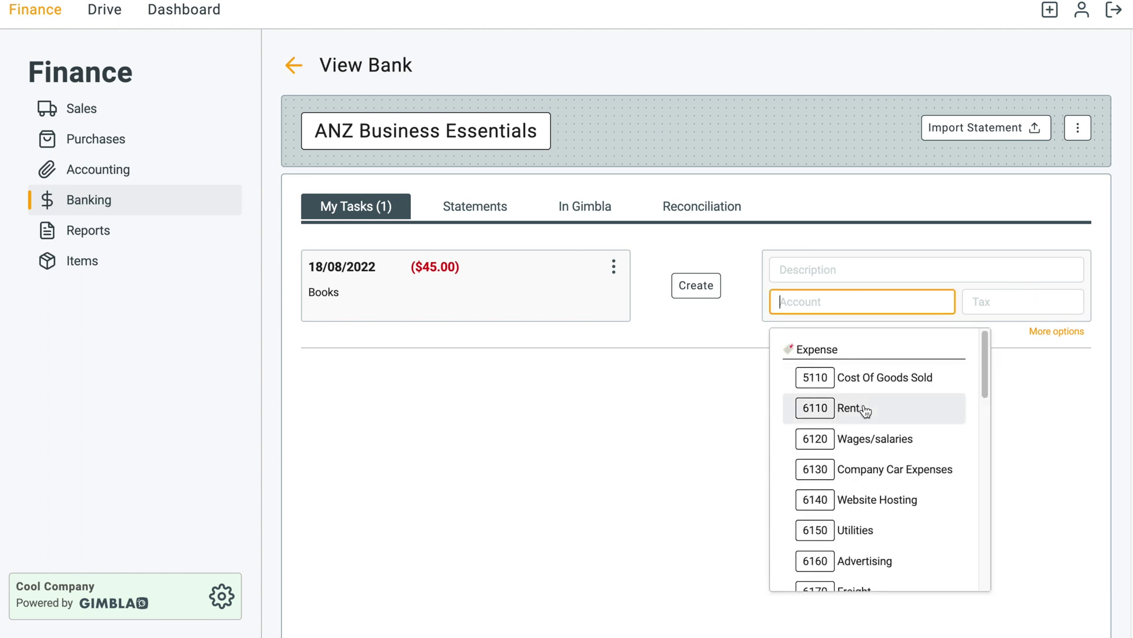
pyautogui.click(588, 403)
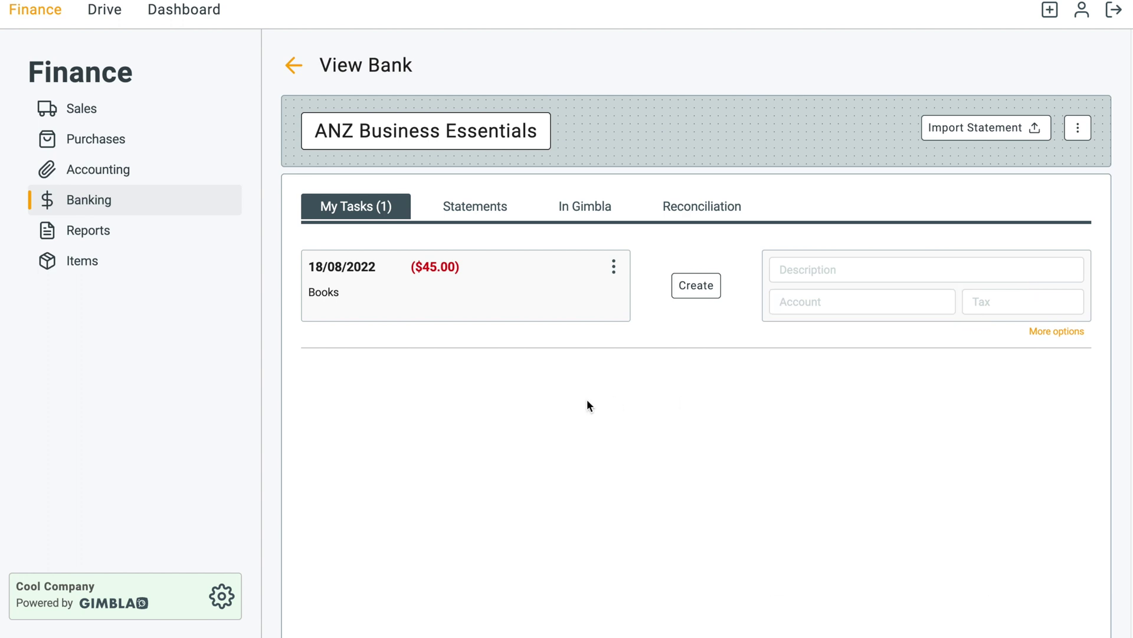